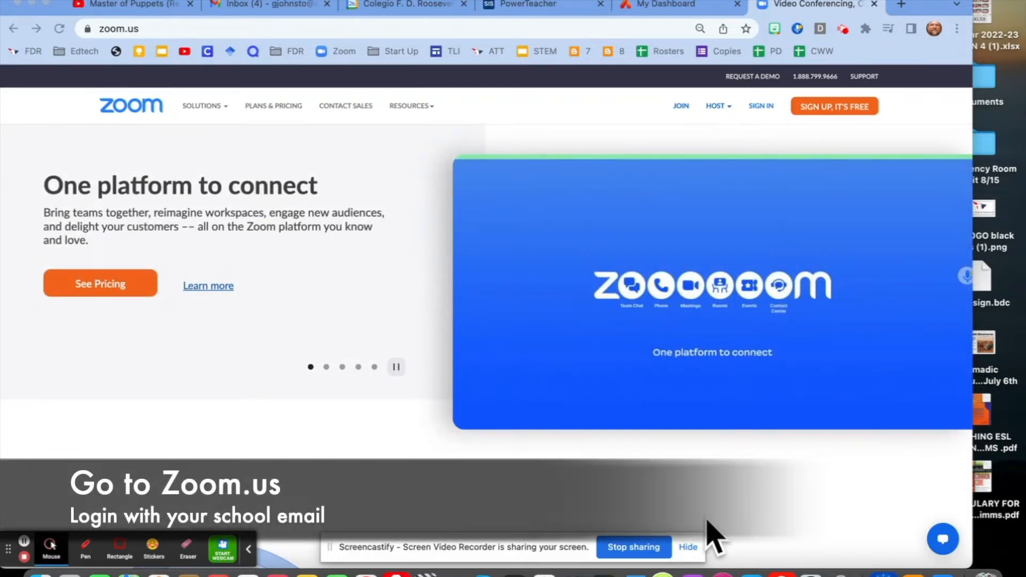
# - Sign in to the Zoom website with the school Google account
pyautogui.click(152, 26)
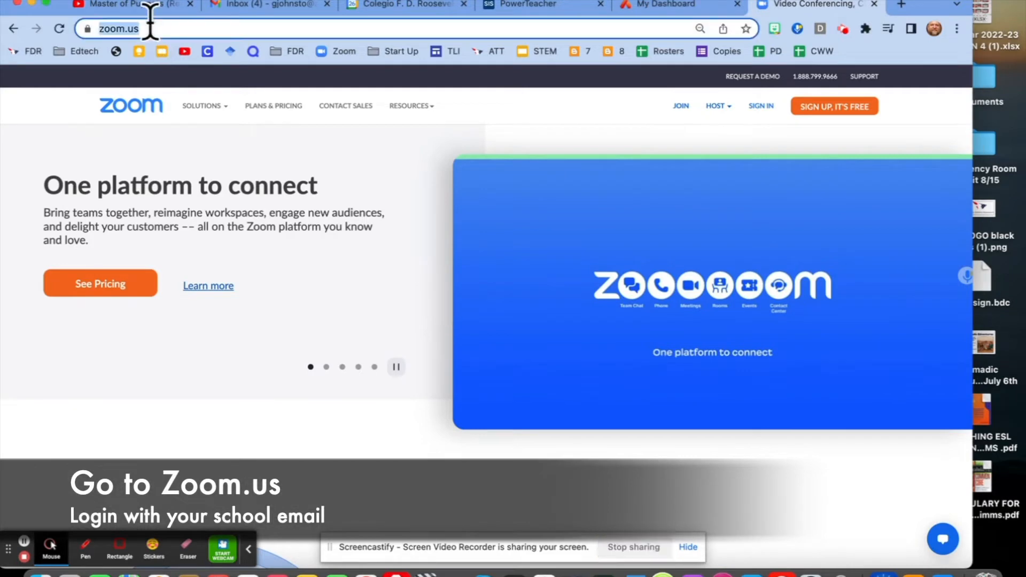
pyautogui.click(768, 115)
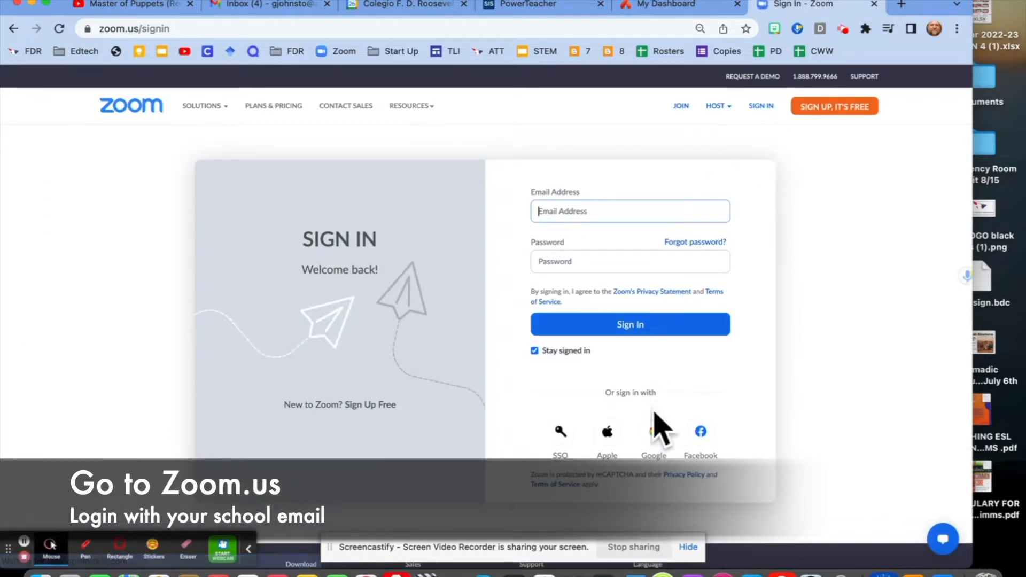
pyautogui.click(654, 432)
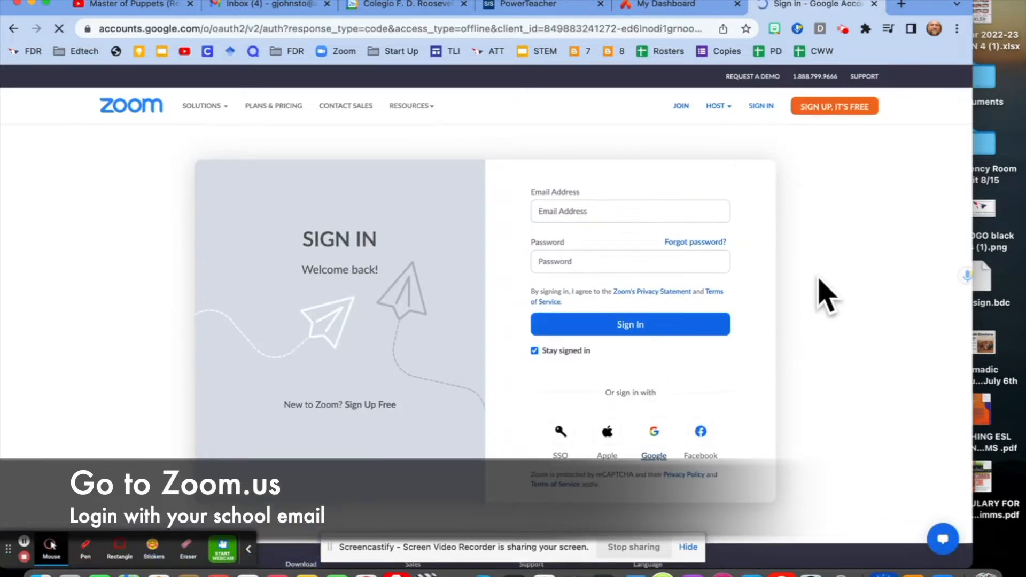
pyautogui.click(494, 318)
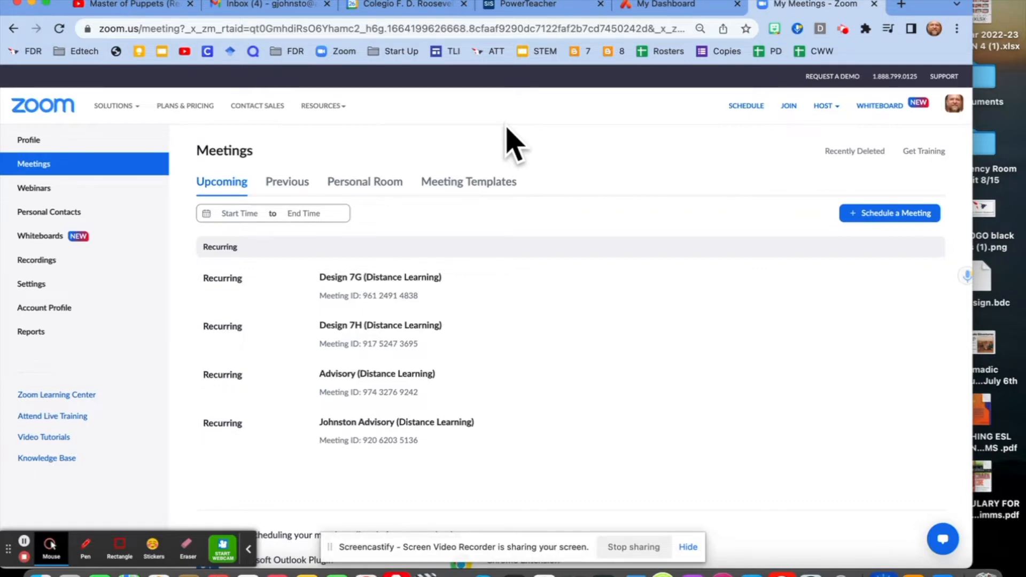
# - Start scheduling a new meeting and set its topic to PTC, the teacher's surname and Design 8
pyautogui.click(883, 216)
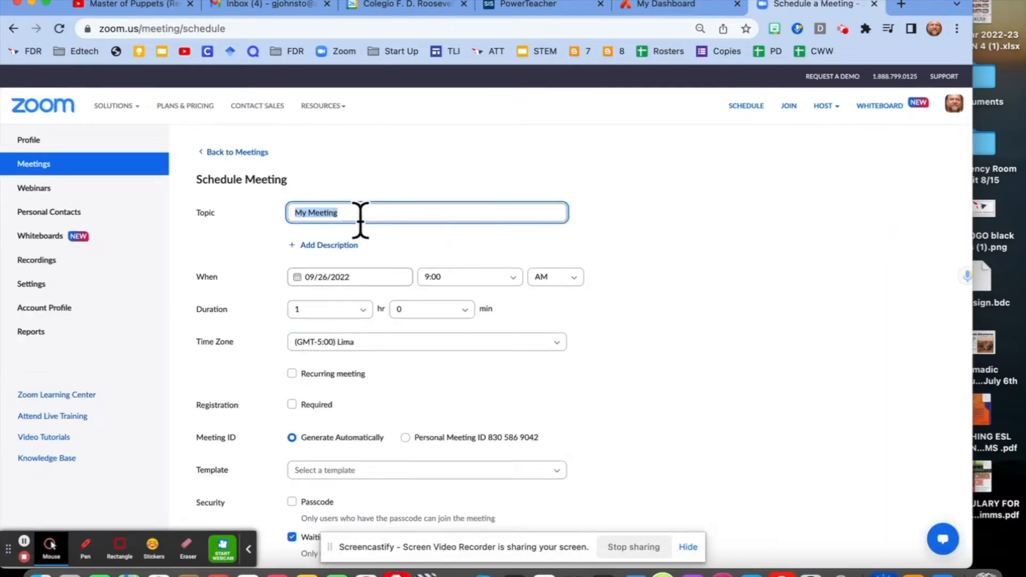
pyautogui.write('PTC Johnston Design 8')
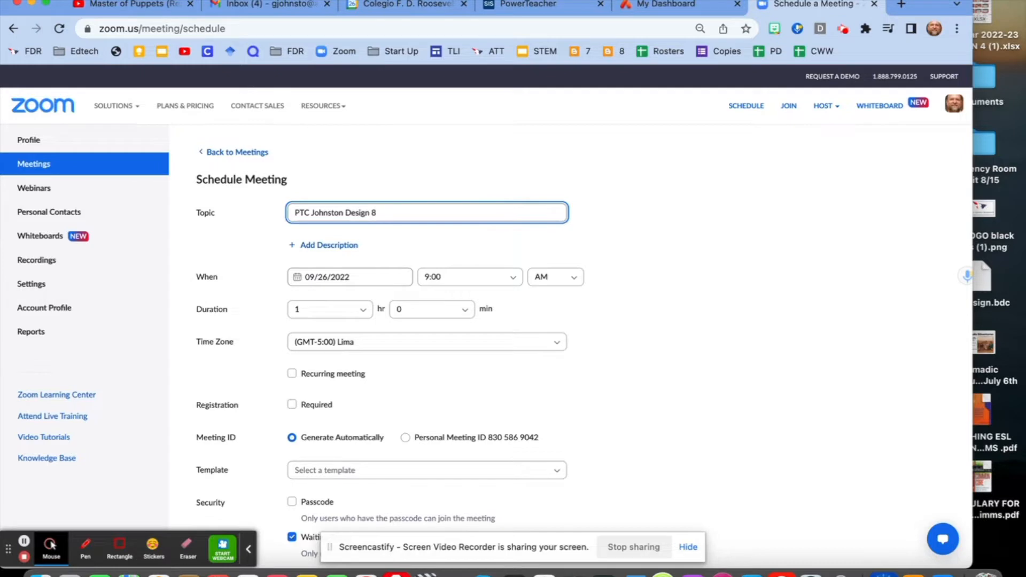
# - Make the meeting recurring and set its recurrence to No Fixed Time
pyautogui.scroll(-1, 667, 325)
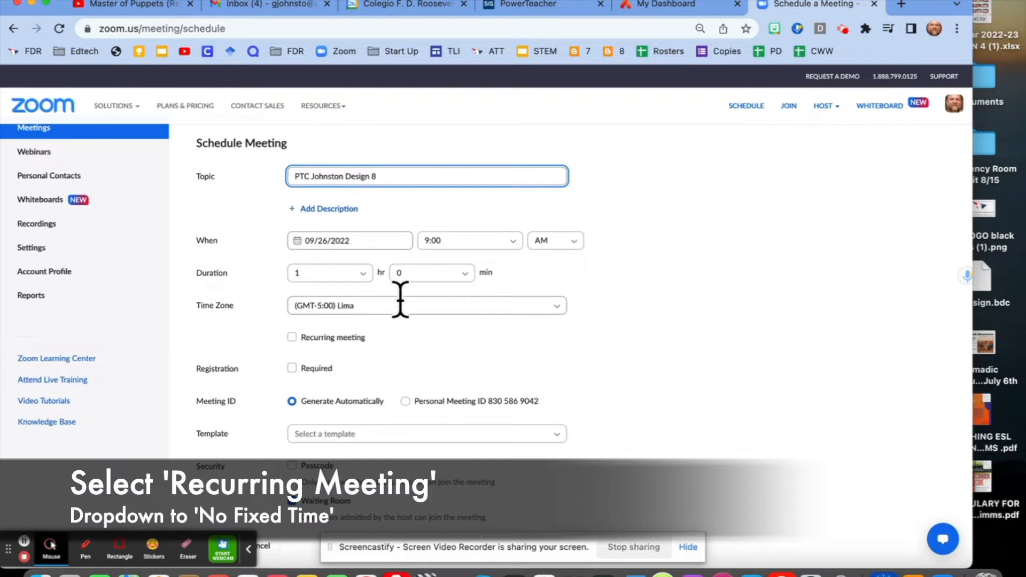
pyautogui.click(292, 336)
pyautogui.scroll(-1, 689, 361)
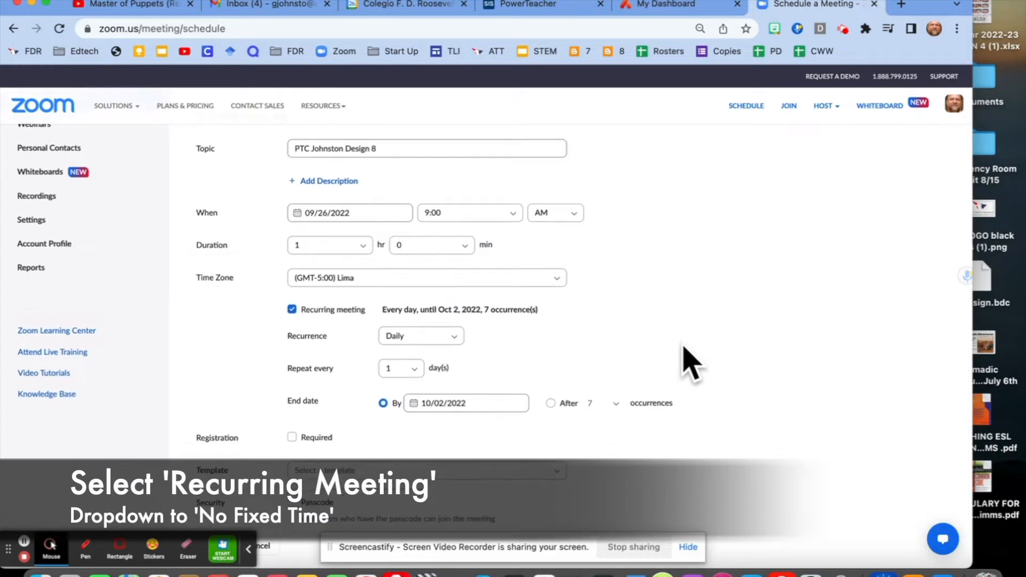
pyautogui.click(453, 336)
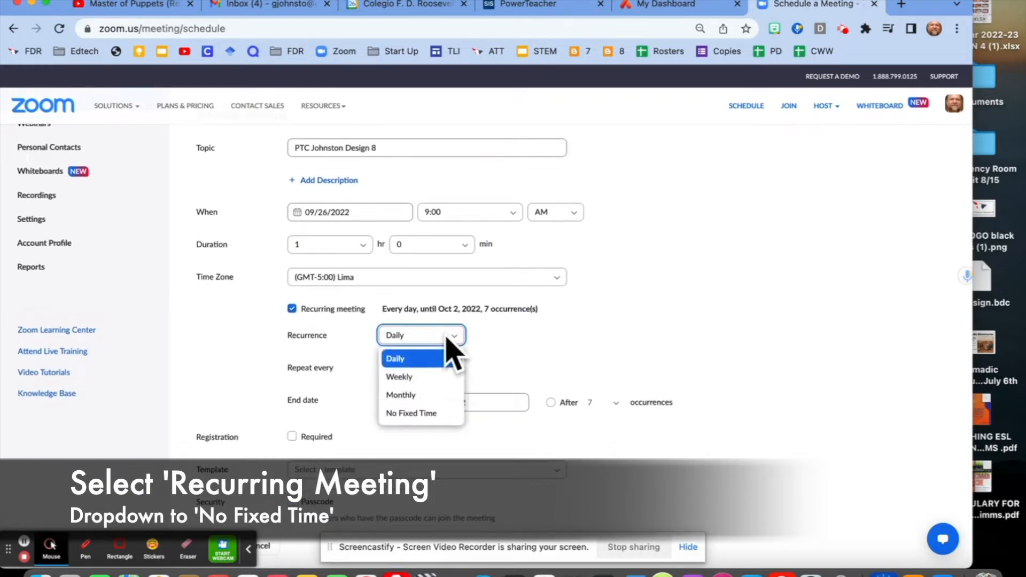
pyautogui.click(421, 414)
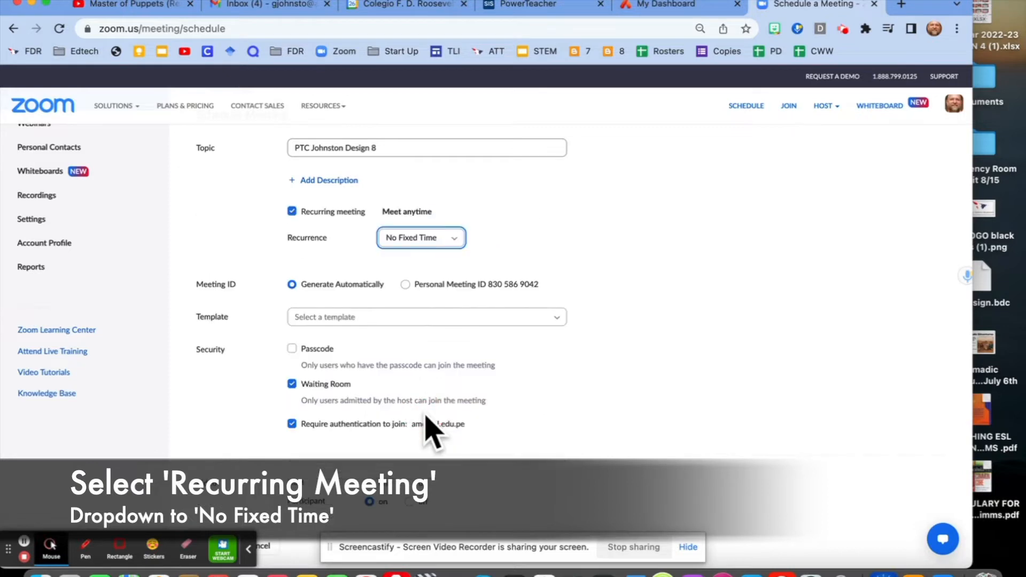
# - Turn off the authentication requirement in the meeting's security options, keeping only Waiting Room enabled
pyautogui.scroll(-3, 694, 313)
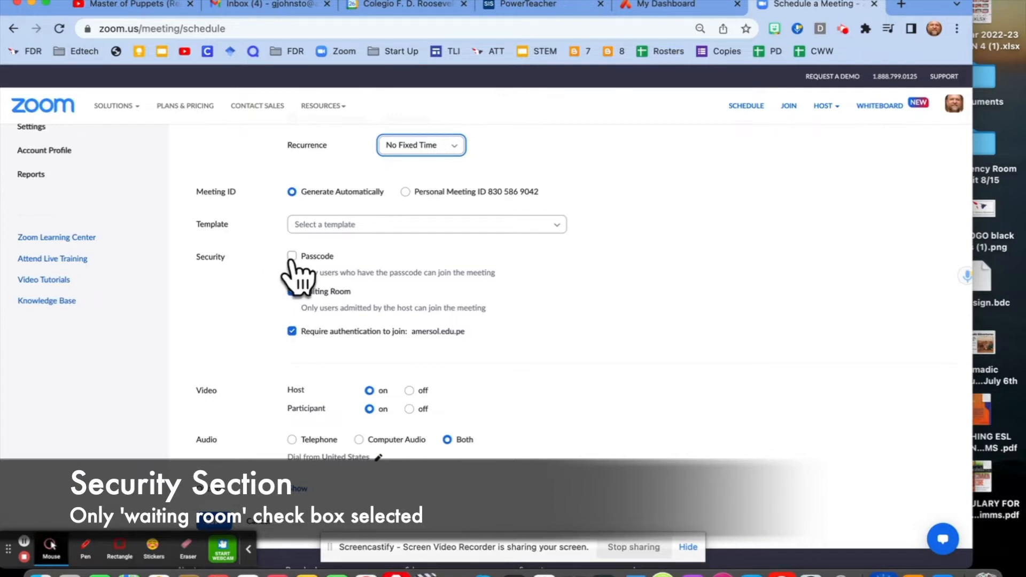
pyautogui.click(292, 331)
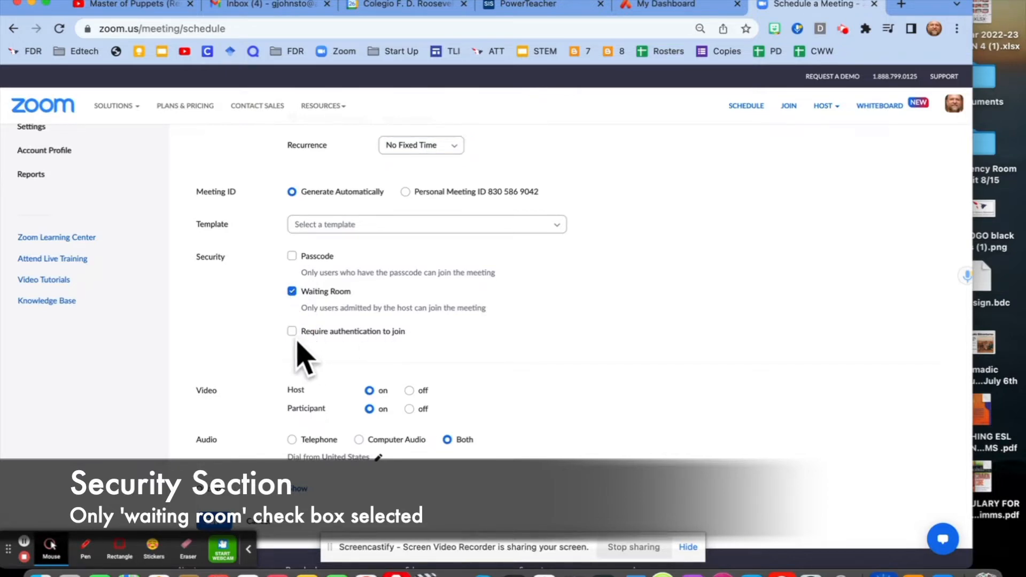
pyautogui.click(292, 332)
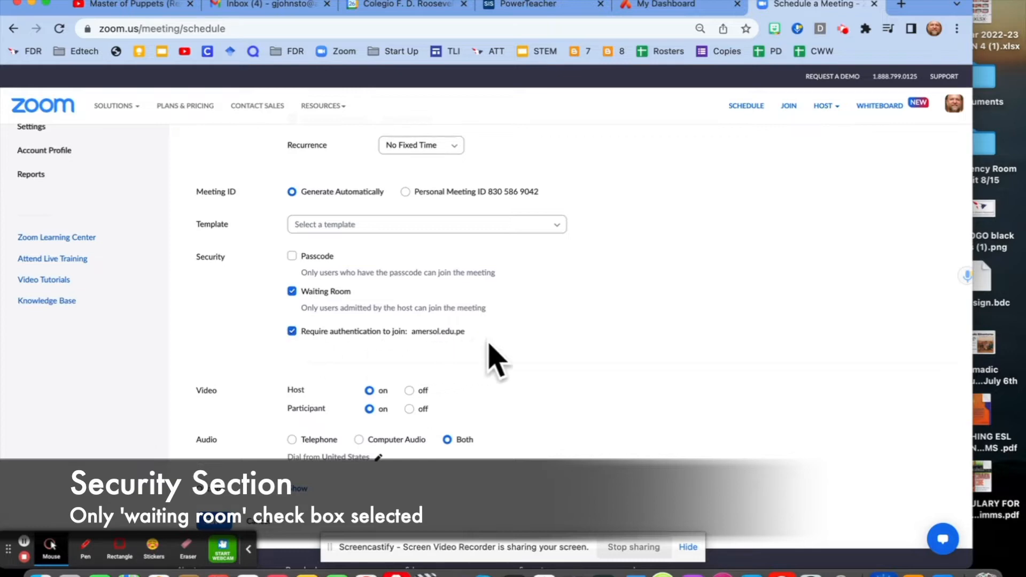
pyautogui.moveTo(477, 334); pyautogui.dragTo(298, 336)
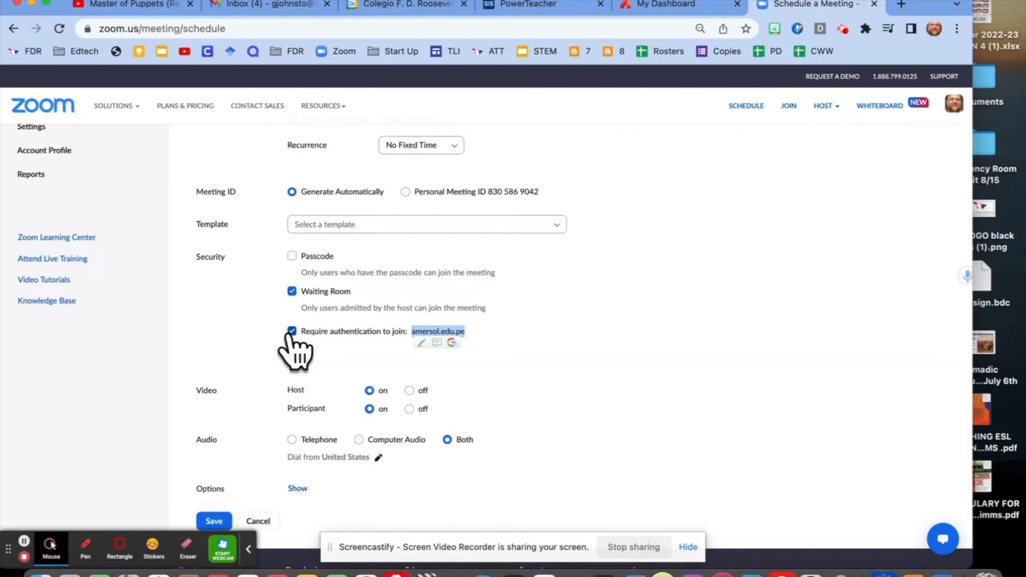
pyautogui.click(292, 331)
# - Review the topic, recurrence, security, video and audio settings and save the new meeting
pyautogui.scroll(5, 664, 298)
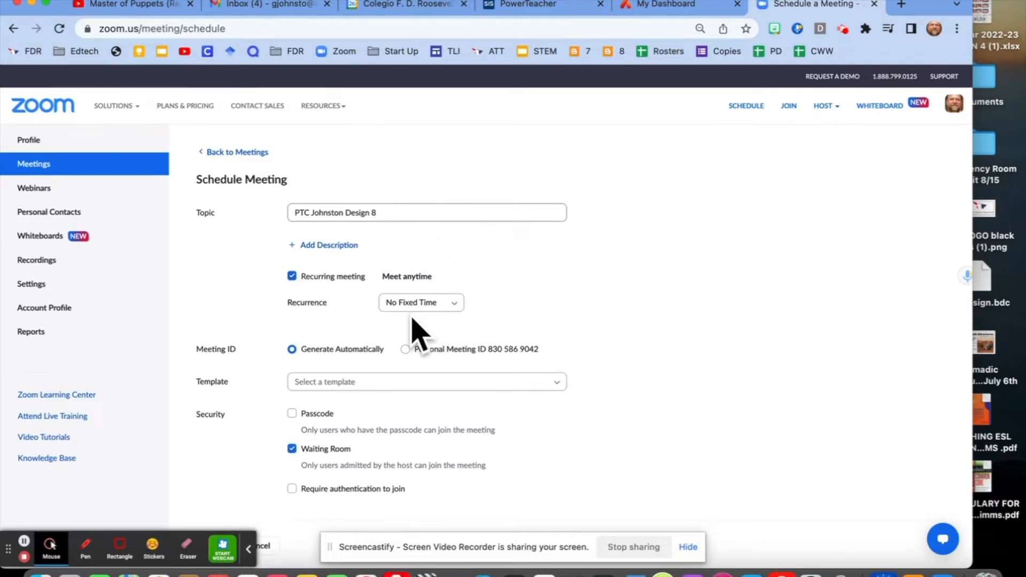
pyautogui.scroll(-3, 561, 374)
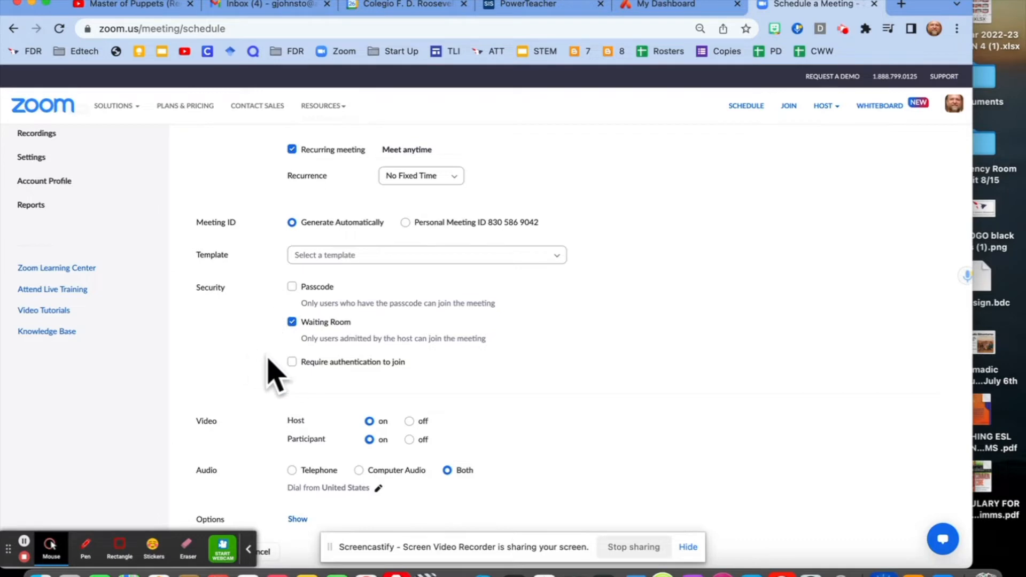
pyautogui.scroll(-5, 688, 300)
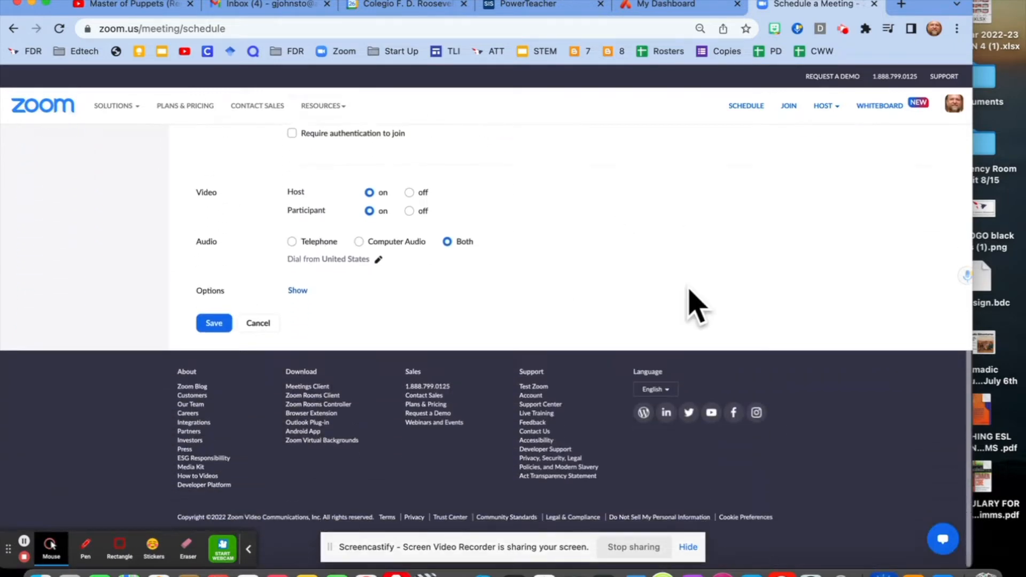
pyautogui.click(210, 323)
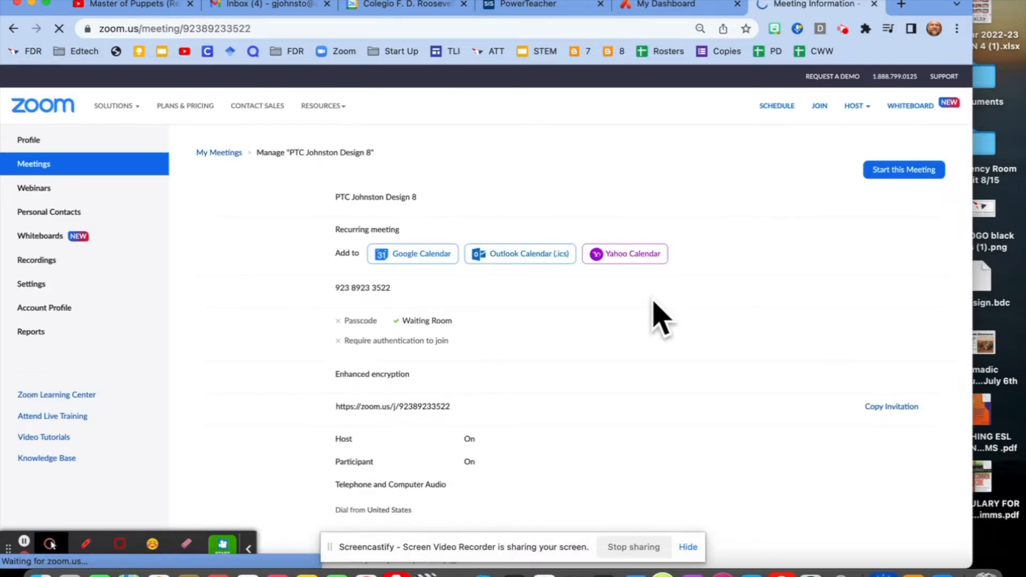
# - Locate the invite link in the saved meeting's details and select the whole address
pyautogui.scroll(-1, 653, 301)
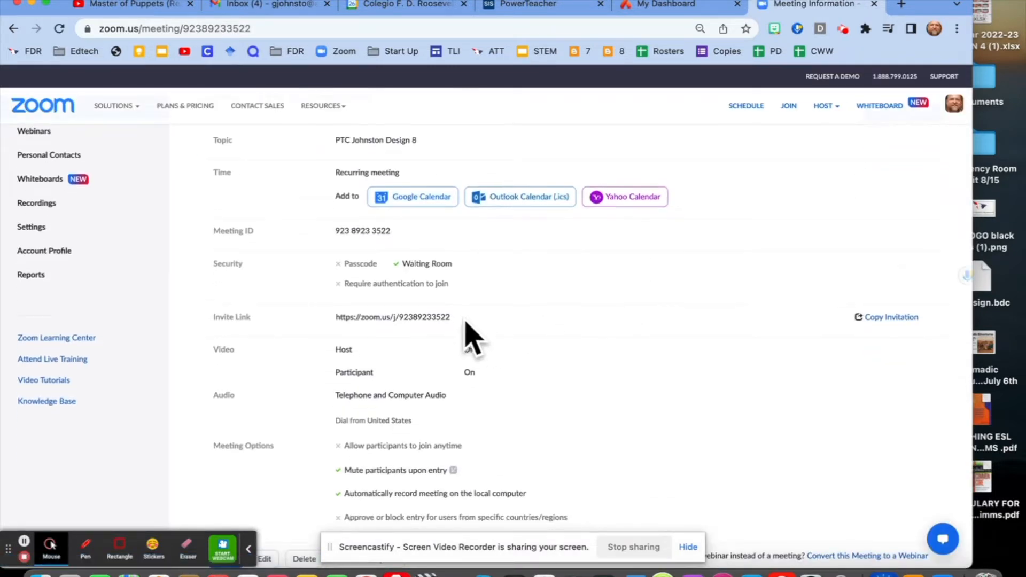
pyautogui.moveTo(458, 322)
pyautogui.mouseDown()
pyautogui.moveTo(439, 318)
pyautogui.moveTo(447, 320)
pyautogui.mouseUp()
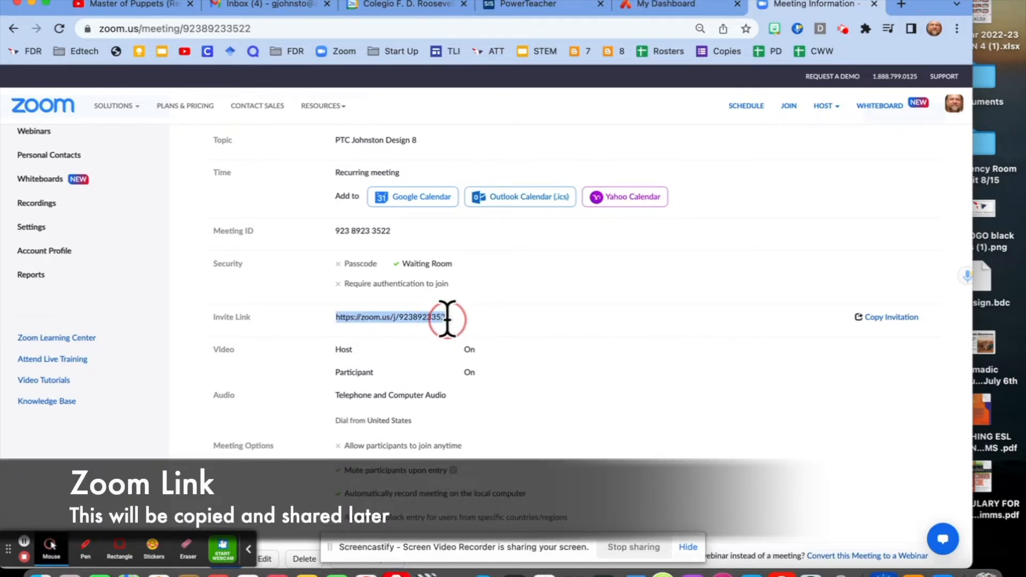
pyautogui.click(564, 339)
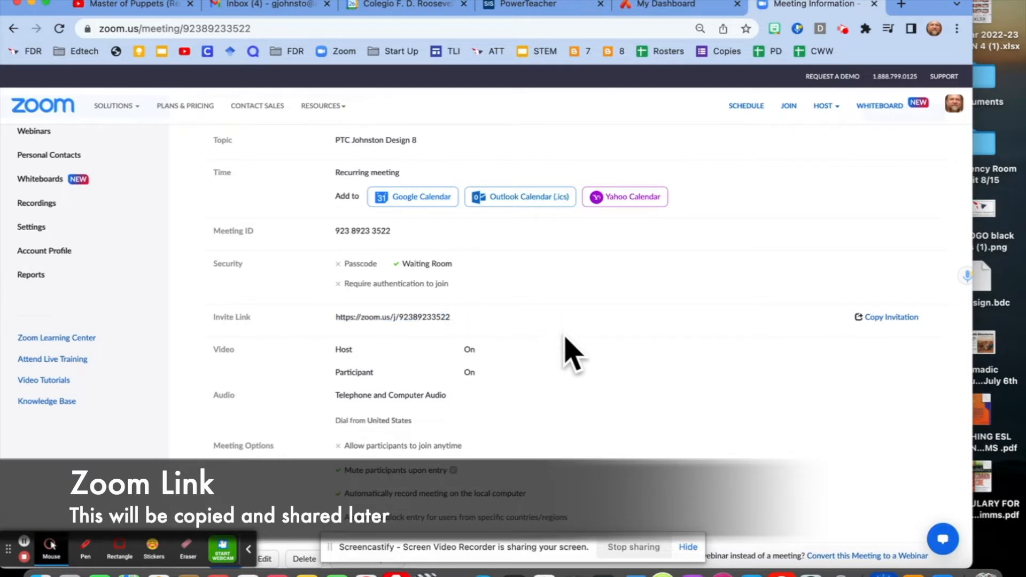
pyautogui.scroll(-1, 568, 352)
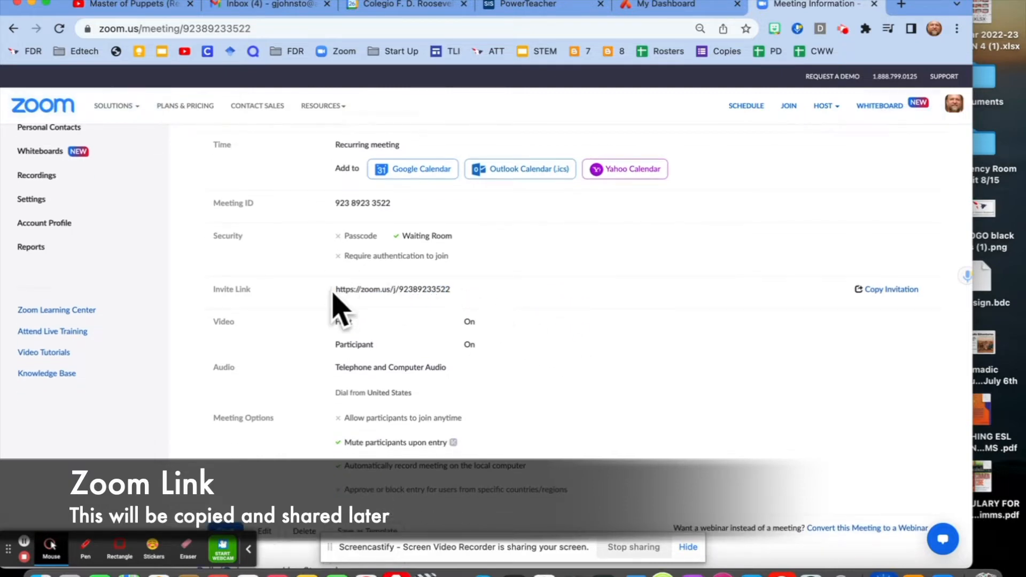
pyautogui.moveTo(335, 289); pyautogui.dragTo(453, 284)
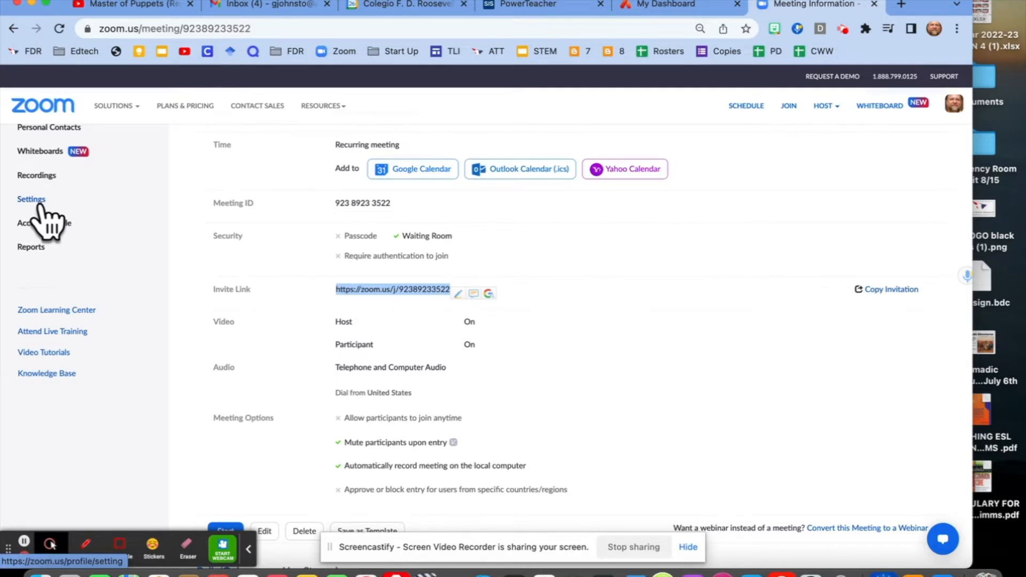
# - Go to the account's meeting security settings and open Customize Waiting Room
pyautogui.scroll(3, 40, 206)
pyautogui.click(40, 292)
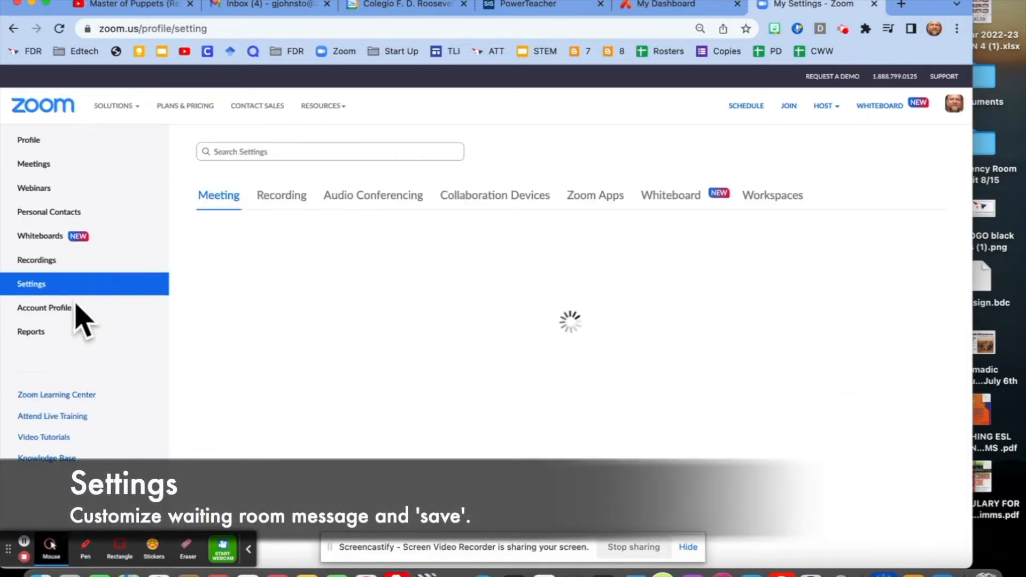
pyautogui.scroll(-1, 534, 230)
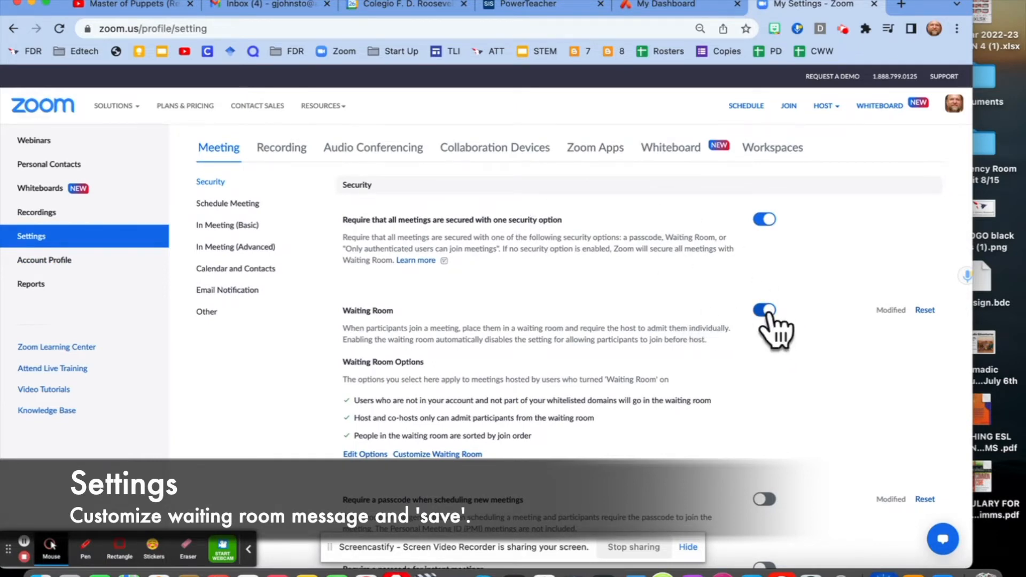
pyautogui.scroll(-1, 593, 304)
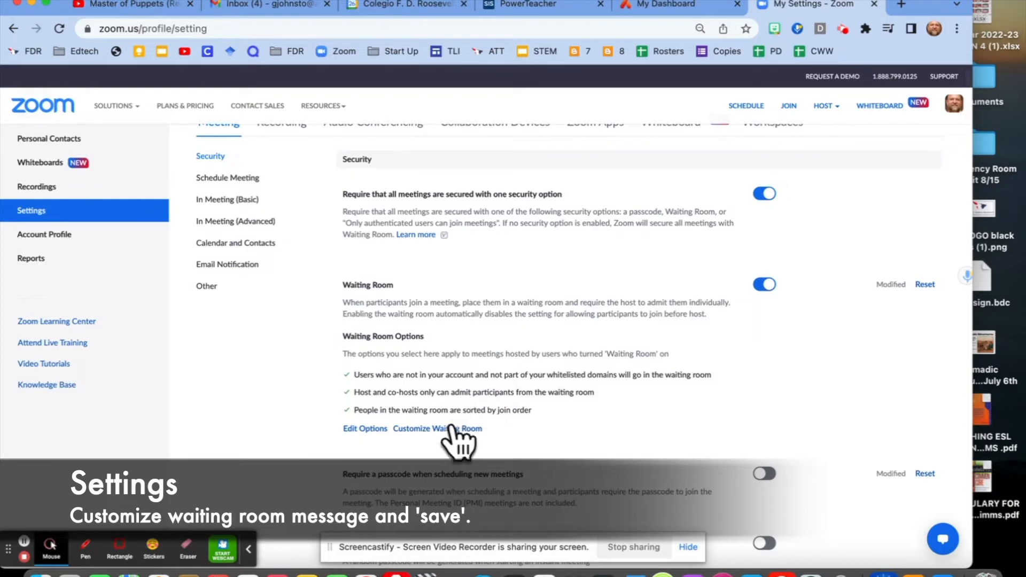
pyautogui.click(447, 429)
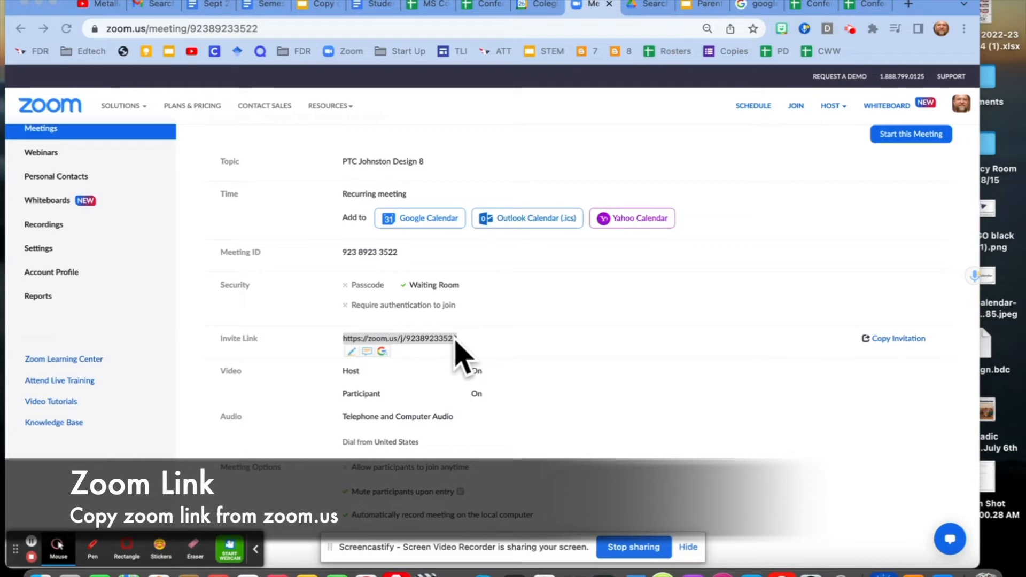
# - Select the full invite link in the Zoom meeting details and switch to the Conferences Links - OCT 26-28, 2022 spreadsheet
pyautogui.click(526, 6)
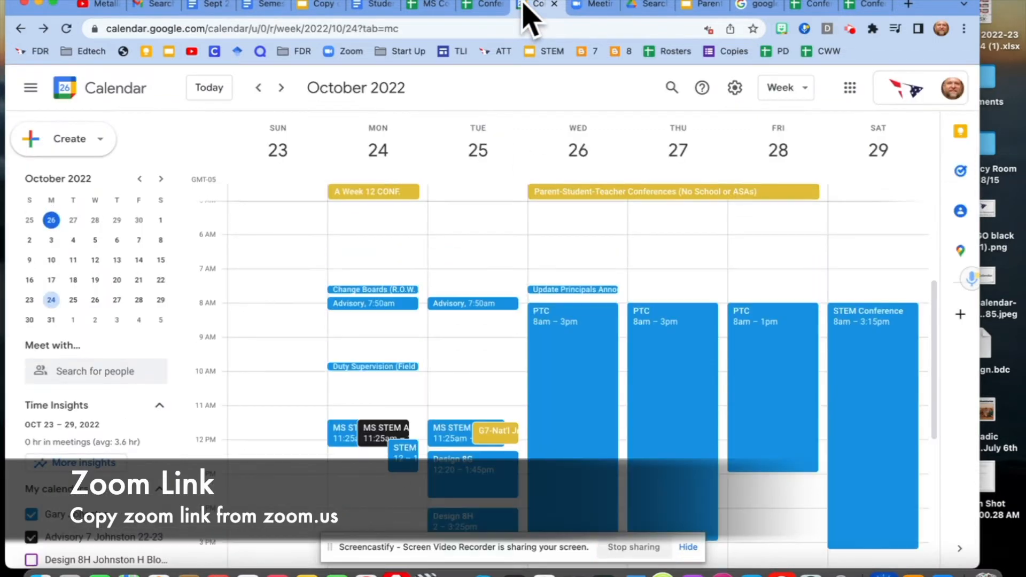
pyautogui.scroll(-2, 537, 313)
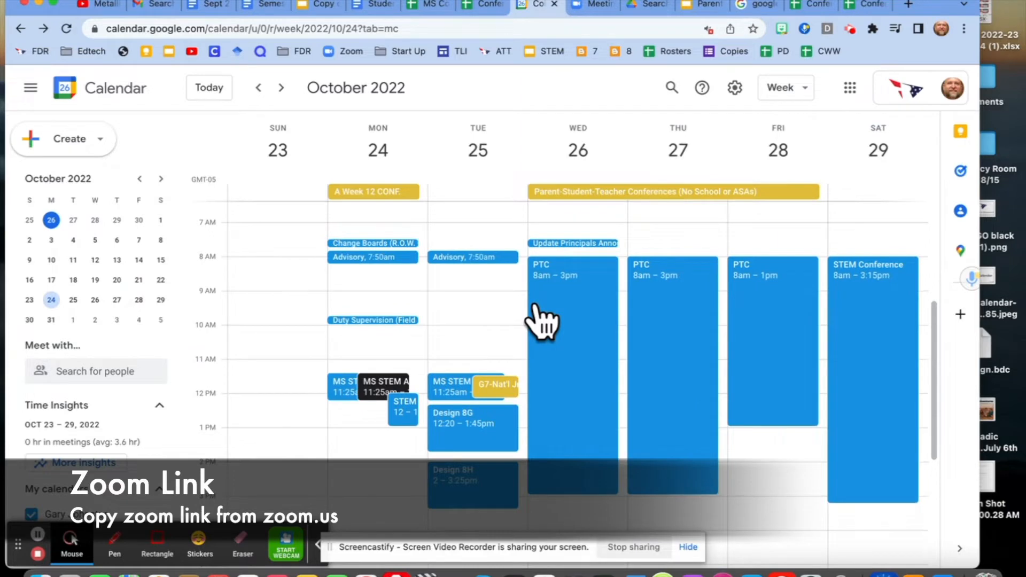
pyautogui.click(587, 6)
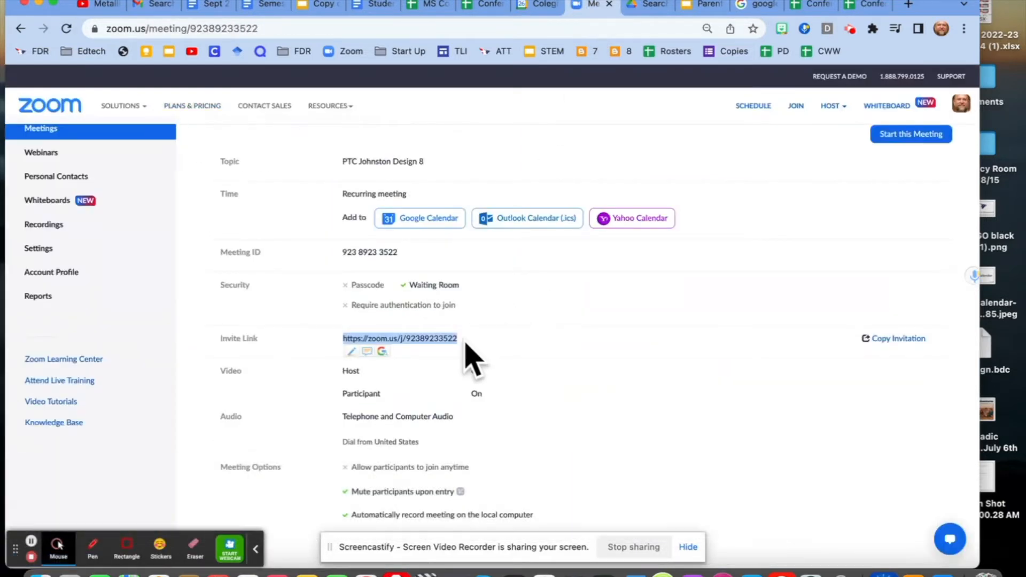
pyautogui.click(476, 357)
pyautogui.moveTo(475, 338)
pyautogui.mouseDown()
pyautogui.moveTo(431, 339)
pyautogui.moveTo(457, 340)
pyautogui.mouseUp()
pyautogui.tripleClick(456, 339)
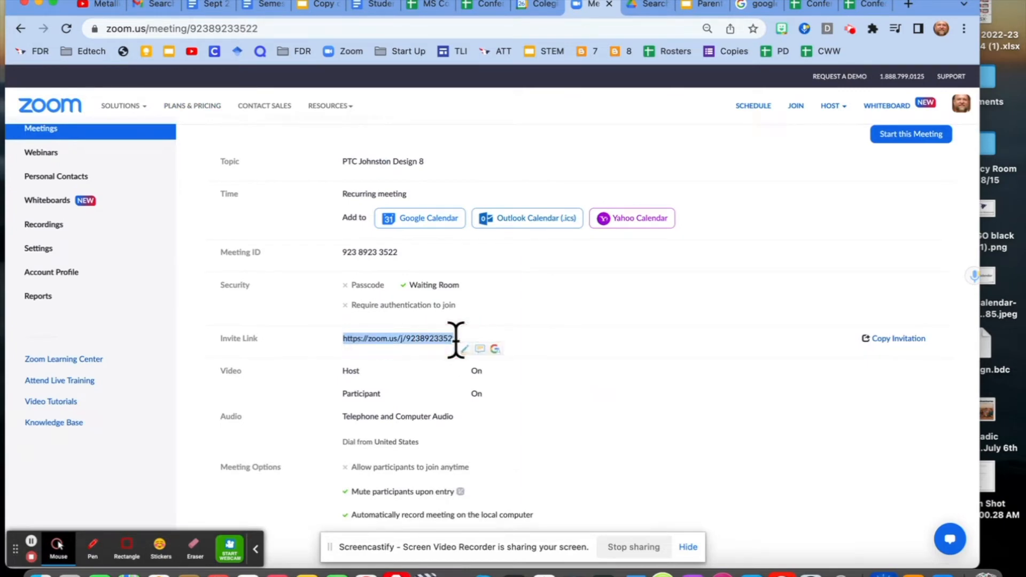
pyautogui.click(481, 7)
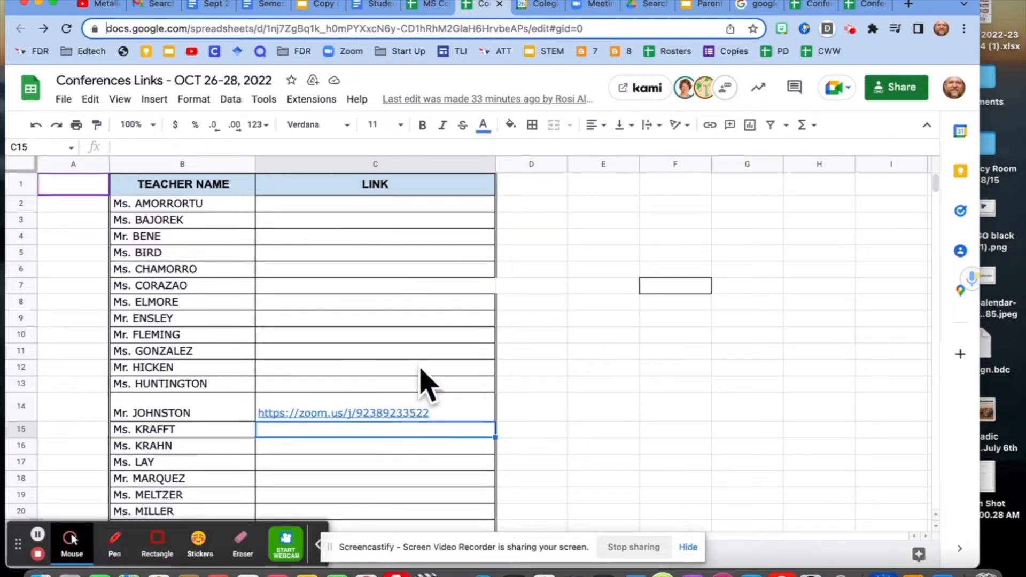
# - In Google Calendar, start a Wednesday, October 26 entry from 8:00am to 9:00am titled "Parent Teacher Appointment Slots (Design 8)"
pyautogui.click(542, 6)
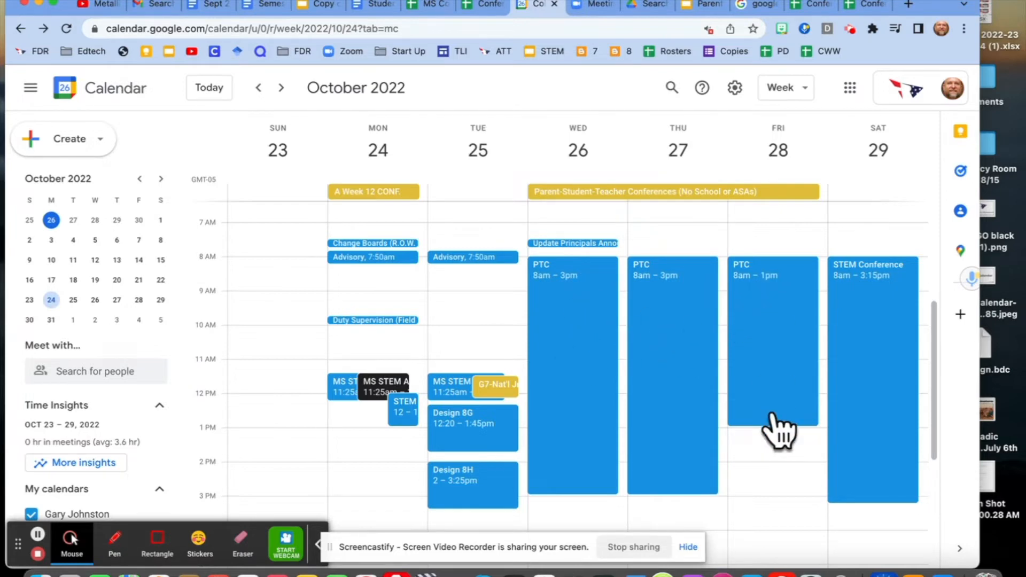
pyautogui.click(623, 271)
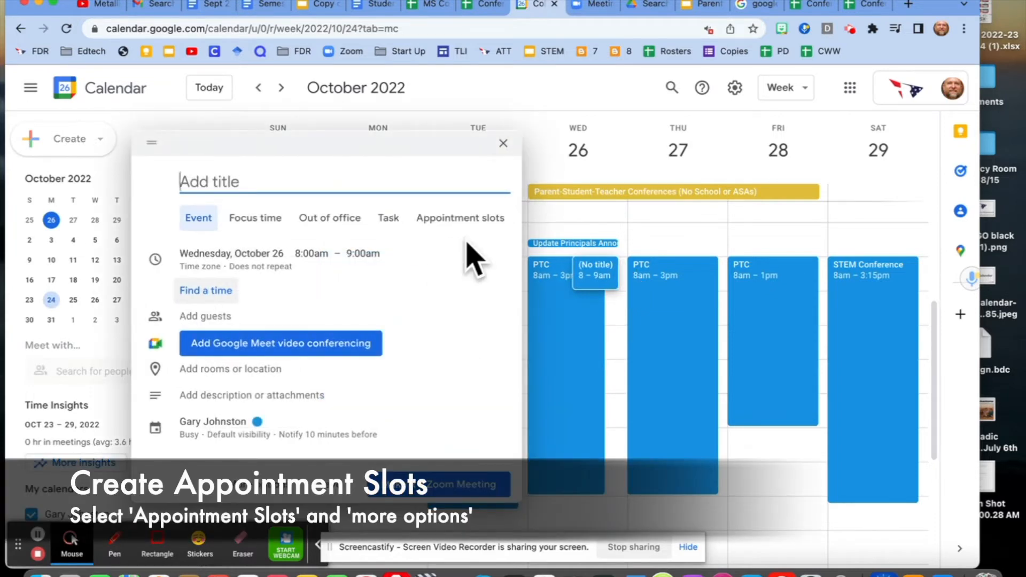
pyautogui.write('P')
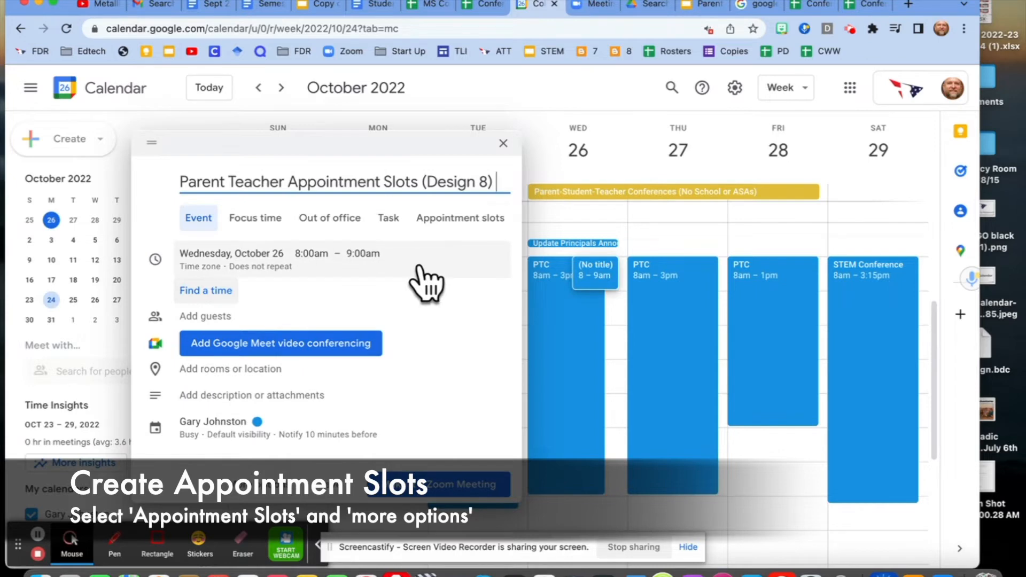
# - Make the Wednesday entry an appointment-slots event and paste the Zoom meeting link as its location in the full event details
pyautogui.click(468, 224)
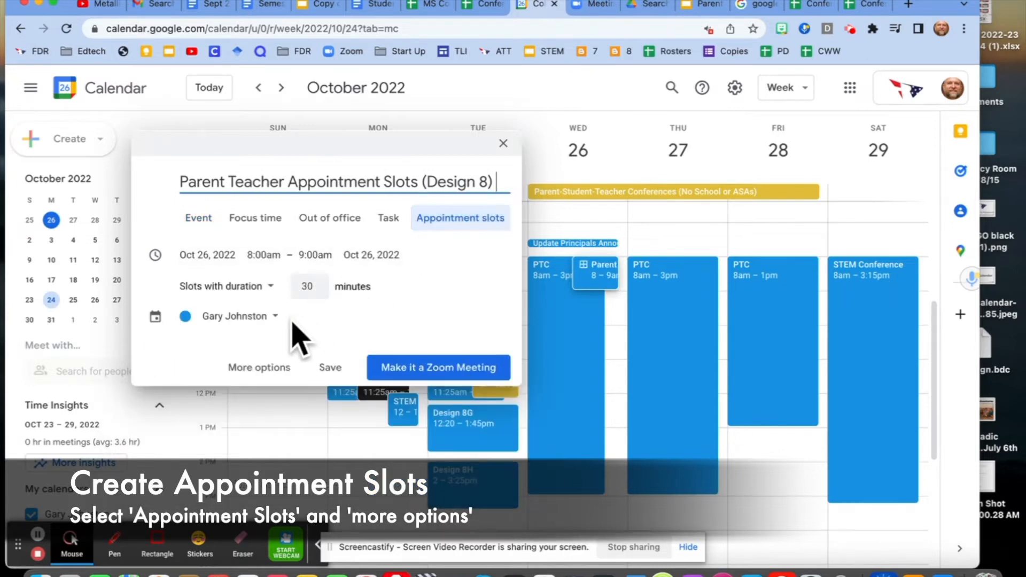
pyautogui.click(247, 369)
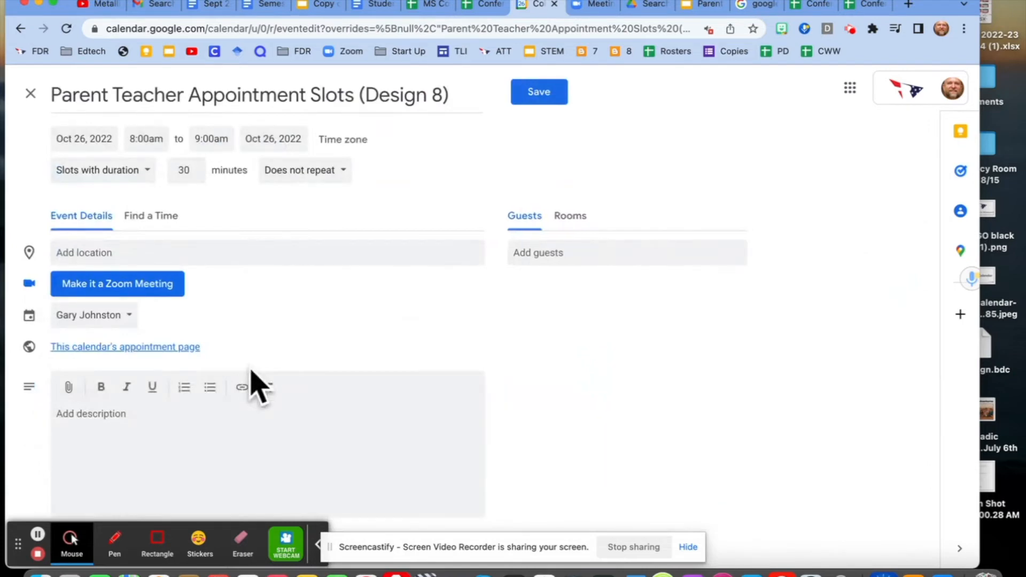
pyautogui.click(150, 249)
pyautogui.press('super+v')
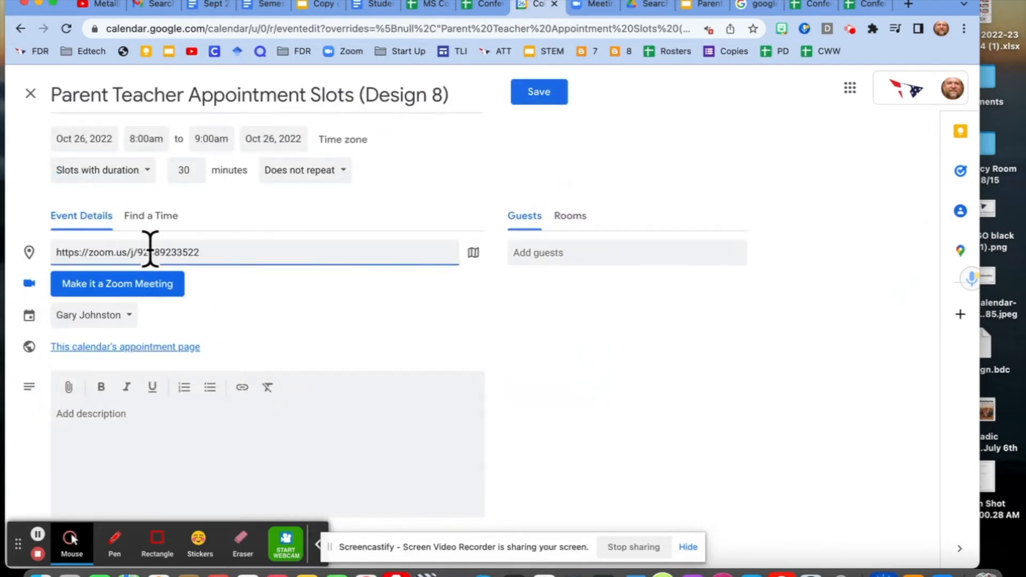
pyautogui.moveTo(176, 252); pyautogui.dragTo(204, 252)
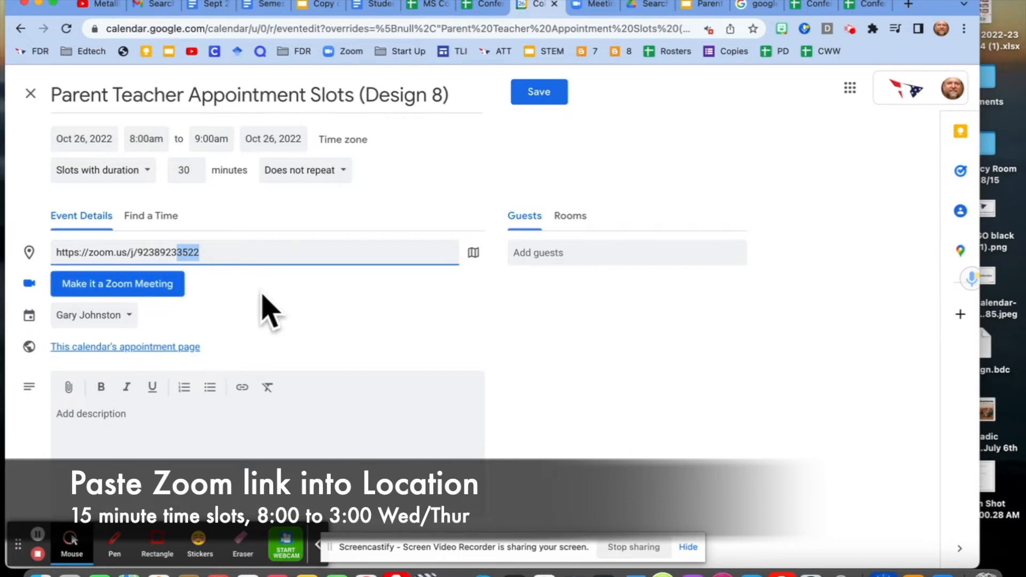
# - Check the Zoom link in the Conferences Links - OCT 26-28, 2022 spreadsheet, and select the whole link in the event's location
pyautogui.click(481, 6)
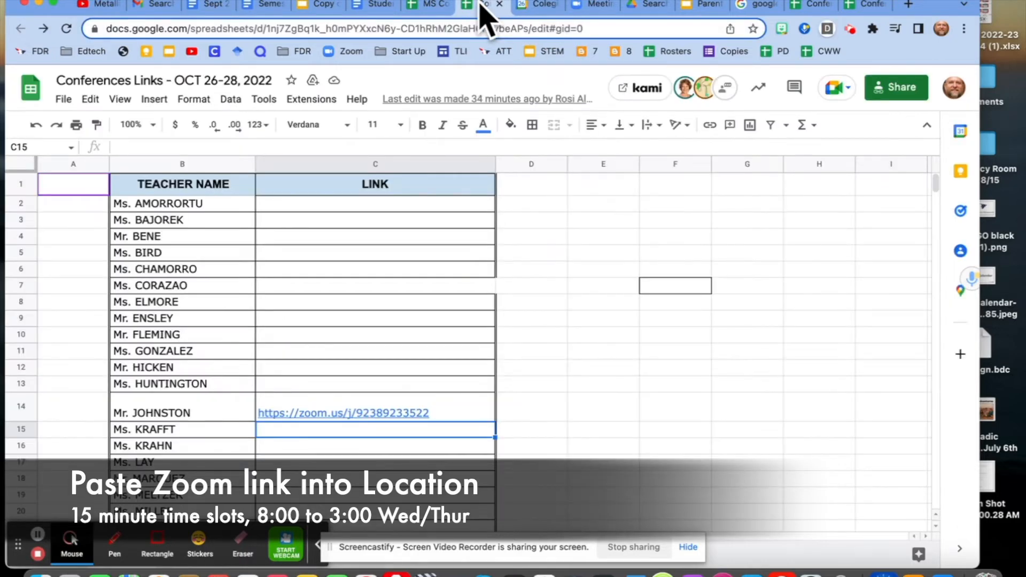
pyautogui.click(538, 5)
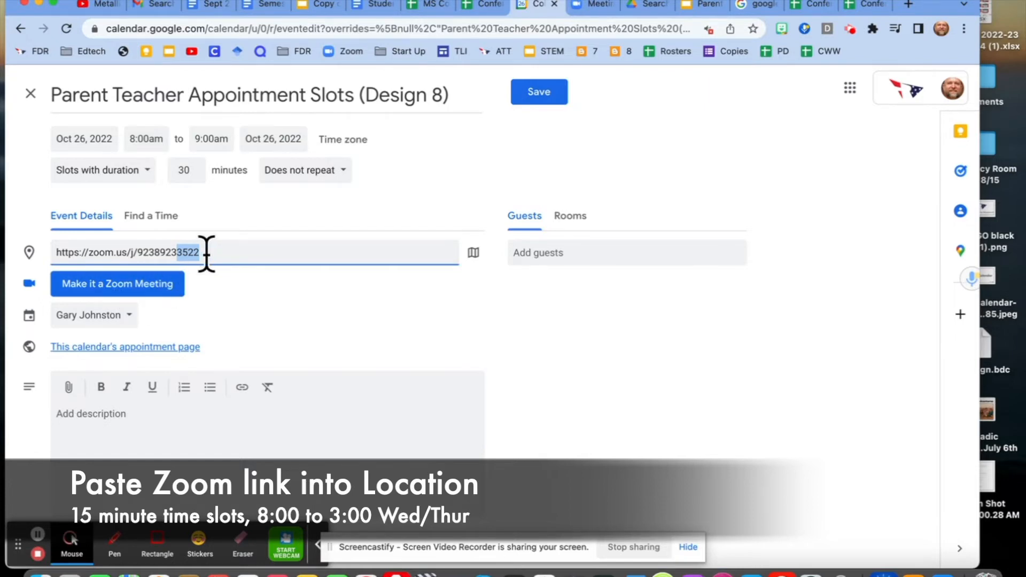
pyautogui.moveTo(212, 252); pyautogui.dragTo(15, 249)
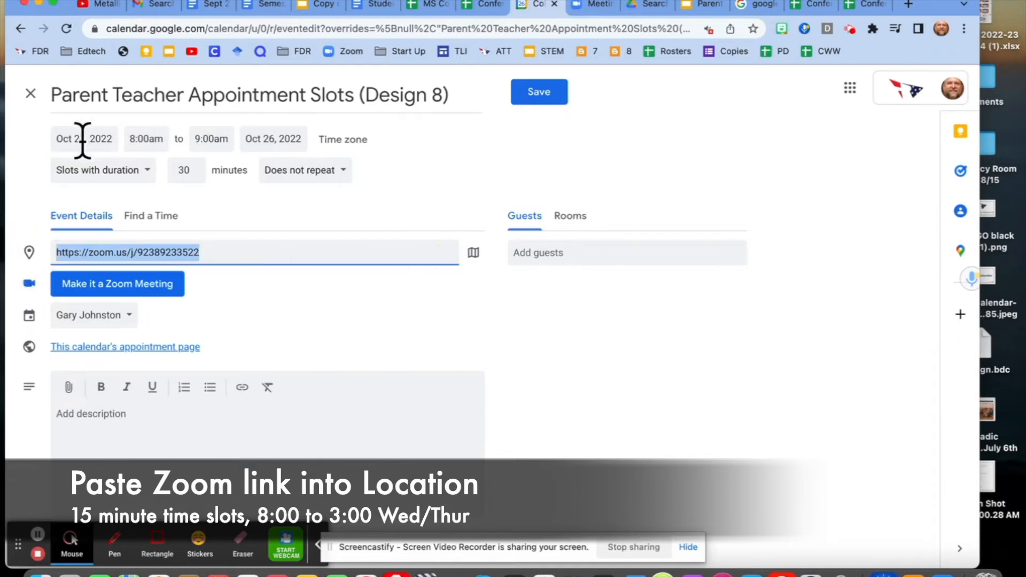
# - Set the October 26 event's end time to 3:00pm and its slot duration to 15 minutes
pyautogui.click(211, 139)
pyautogui.scroll(-10, 270, 198)
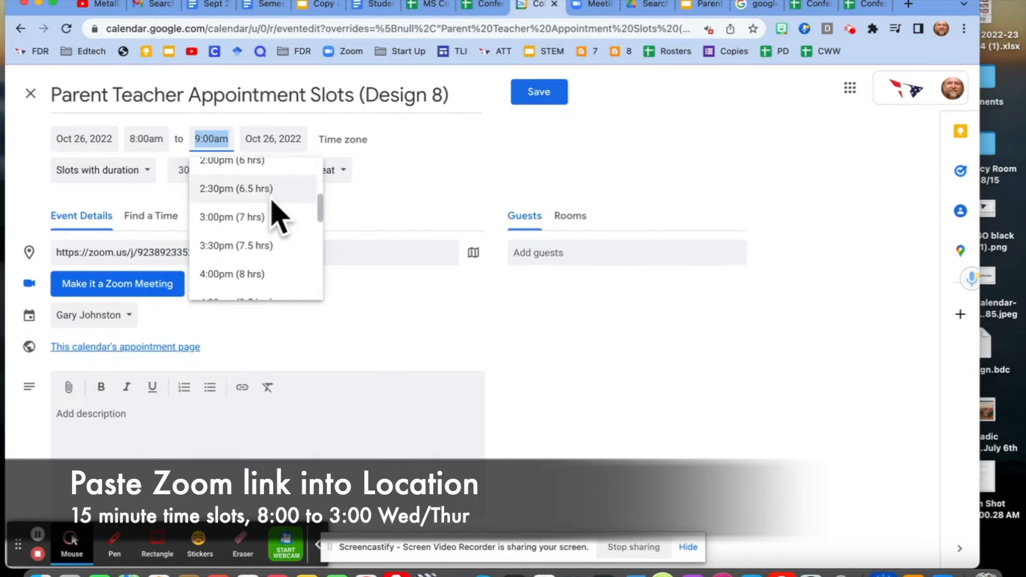
pyautogui.click(238, 217)
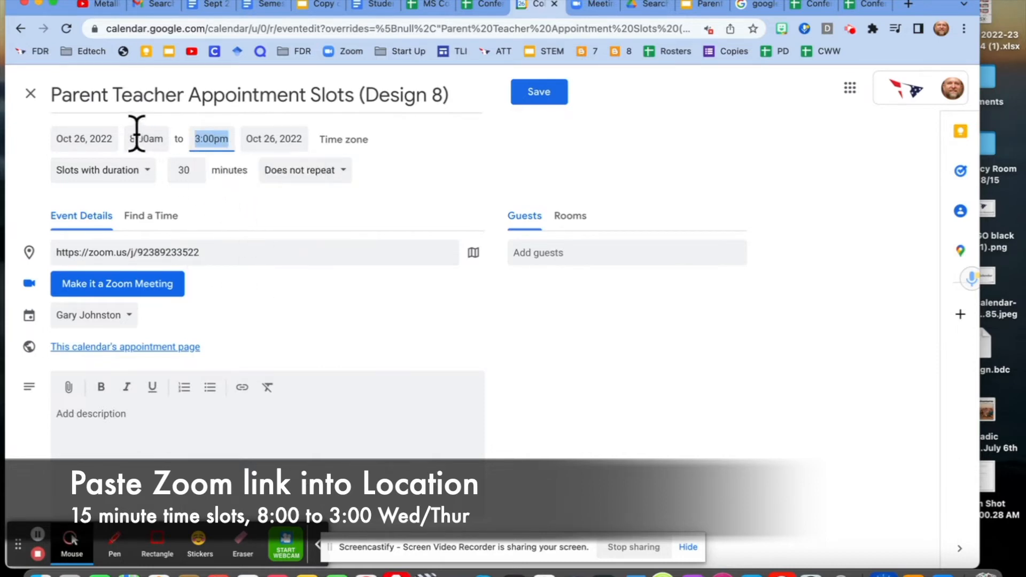
pyautogui.click(195, 173)
pyautogui.click(195, 174)
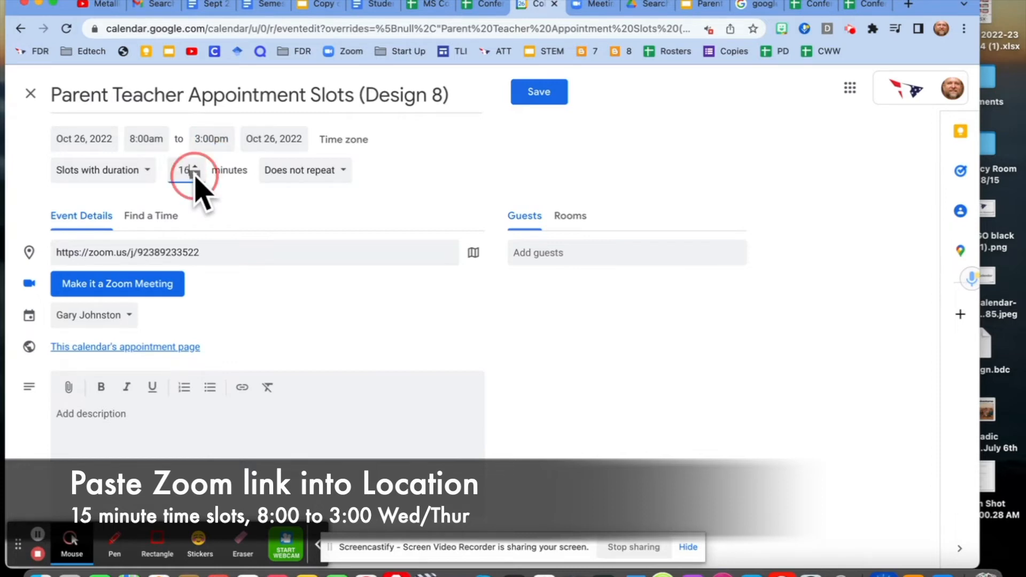
# - Repeat the appointment slots weekly on Wednesday and Thursday with an end date of Oct 29, 2022, and save the event
pyautogui.click(294, 182)
pyautogui.click(303, 350)
pyautogui.click(472, 288)
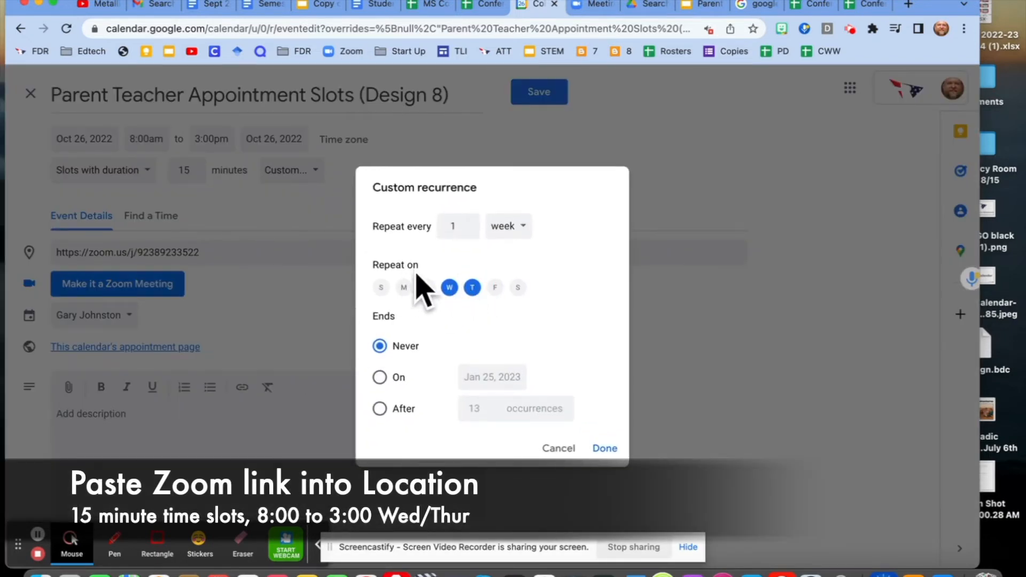
pyautogui.click(380, 377)
pyautogui.click(489, 375)
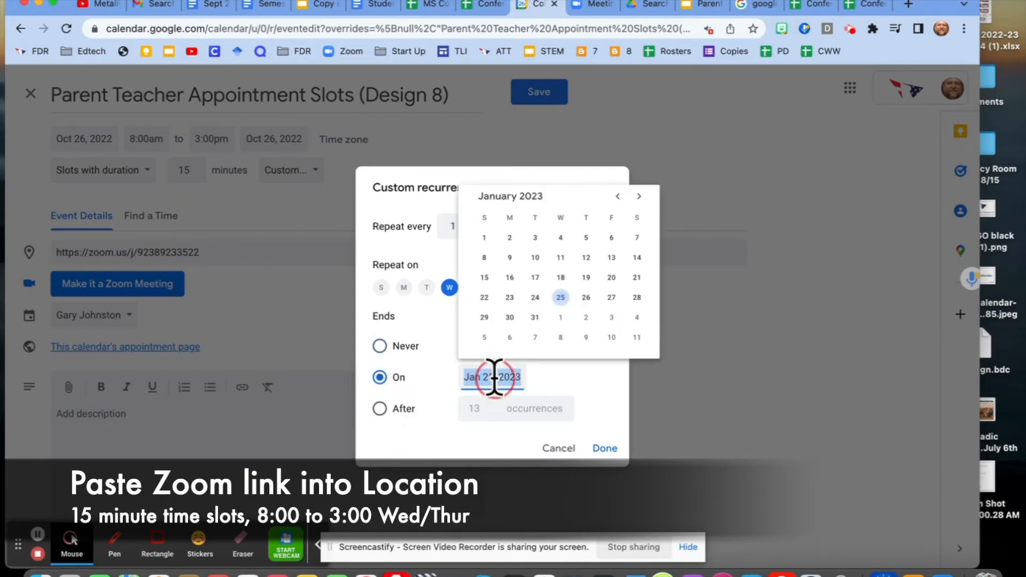
pyautogui.click(617, 196)
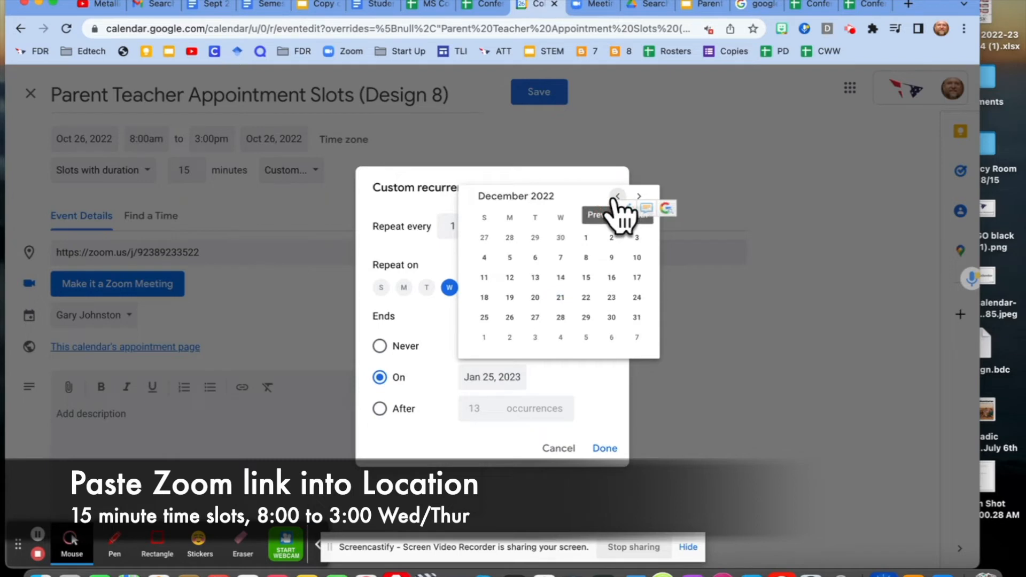
pyautogui.click(617, 196)
pyautogui.click(617, 196)
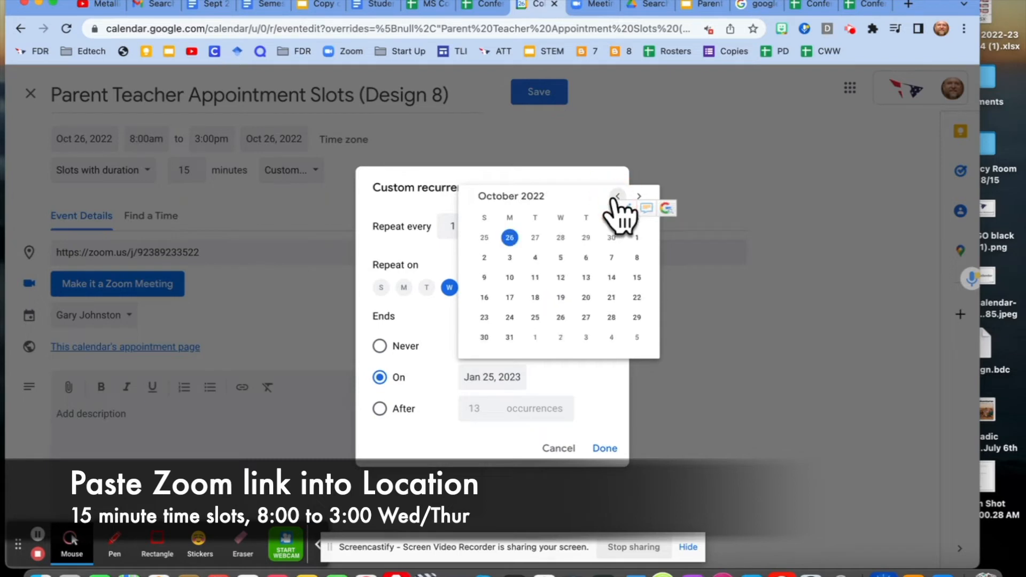
pyautogui.click(635, 317)
pyautogui.click(604, 447)
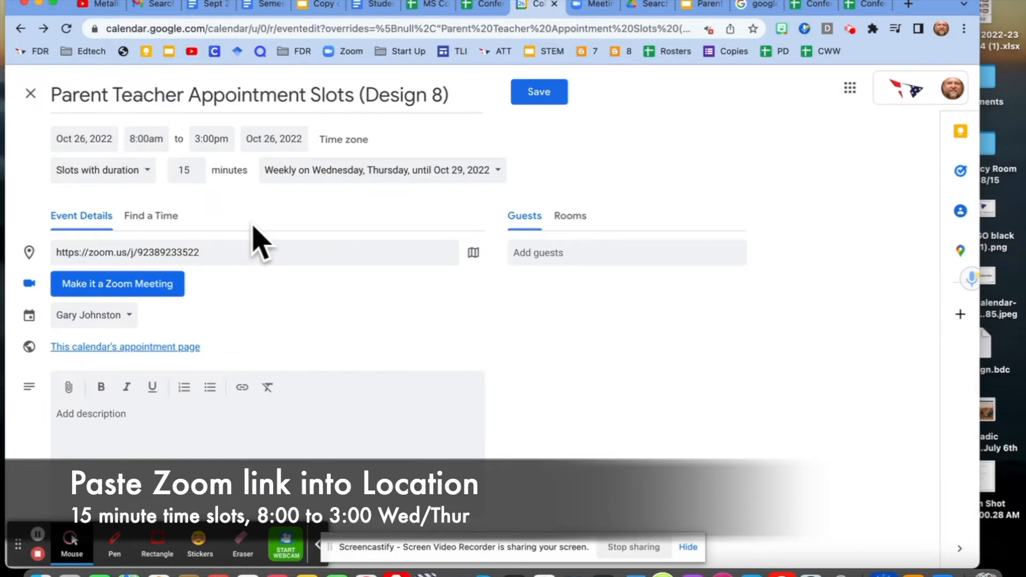
pyautogui.click(538, 93)
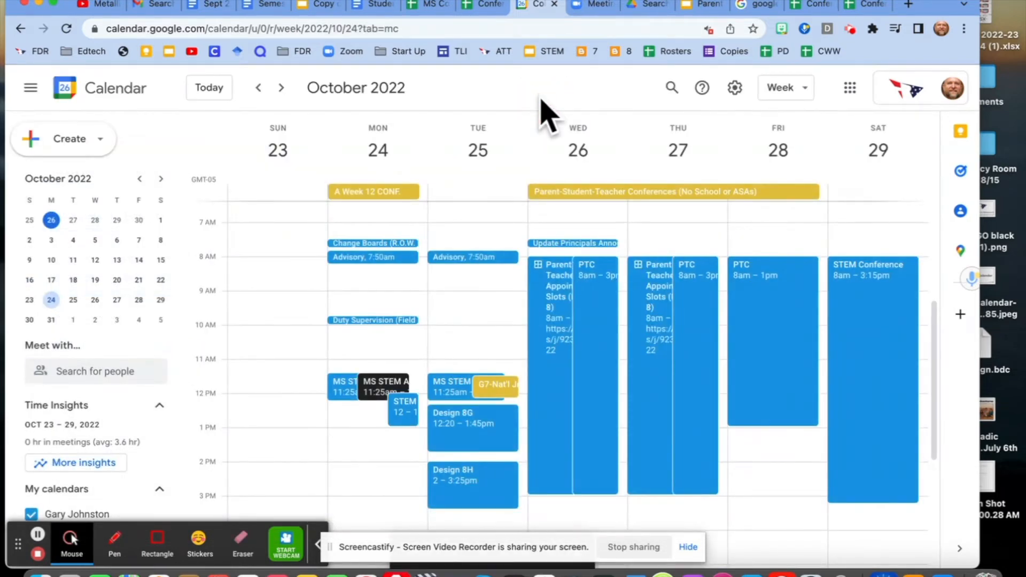
# - Review the details of the saved appointment slots on Wednesday, October 26 and Thursday, October 27
pyautogui.click(550, 315)
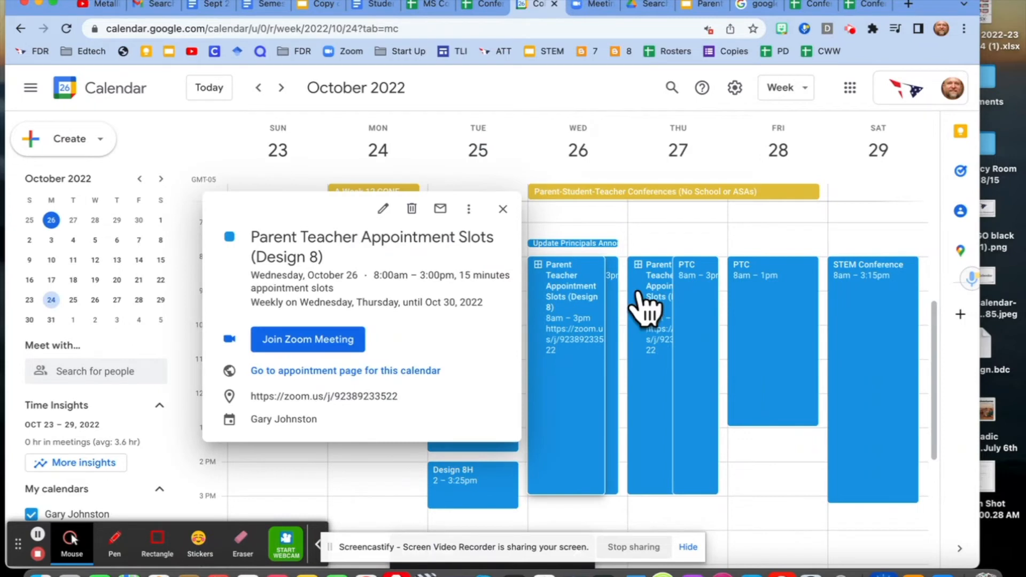
pyautogui.click(659, 299)
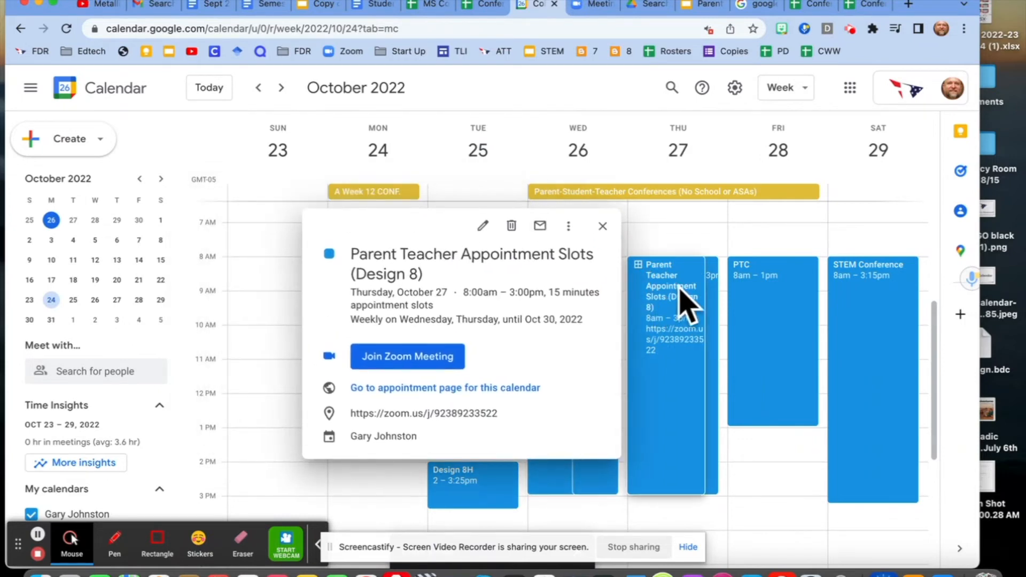
pyautogui.click(826, 279)
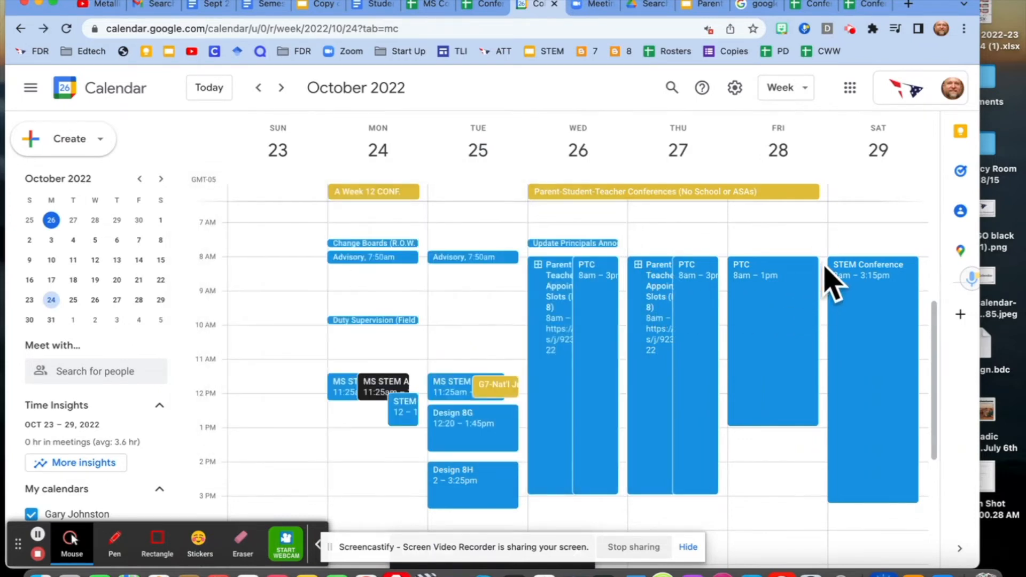
# - Start a Friday, October 28 entry from 8:00am to 9:00am titled "Parent Teacher Conference Appointment Slots (Design 8)"
pyautogui.click(826, 269)
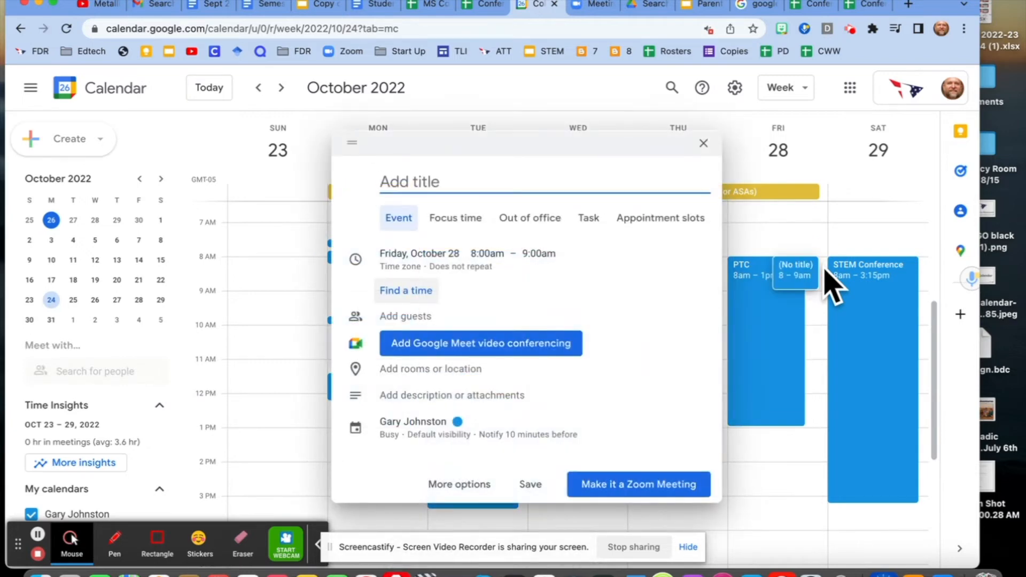
pyautogui.write('parent')
pyautogui.press('BackSpace')
pyautogui.press('BackSpace')
pyautogui.press('BackSpace')
pyautogui.press('BackSpace')
pyautogui.write('Parent Teacher Confernece')
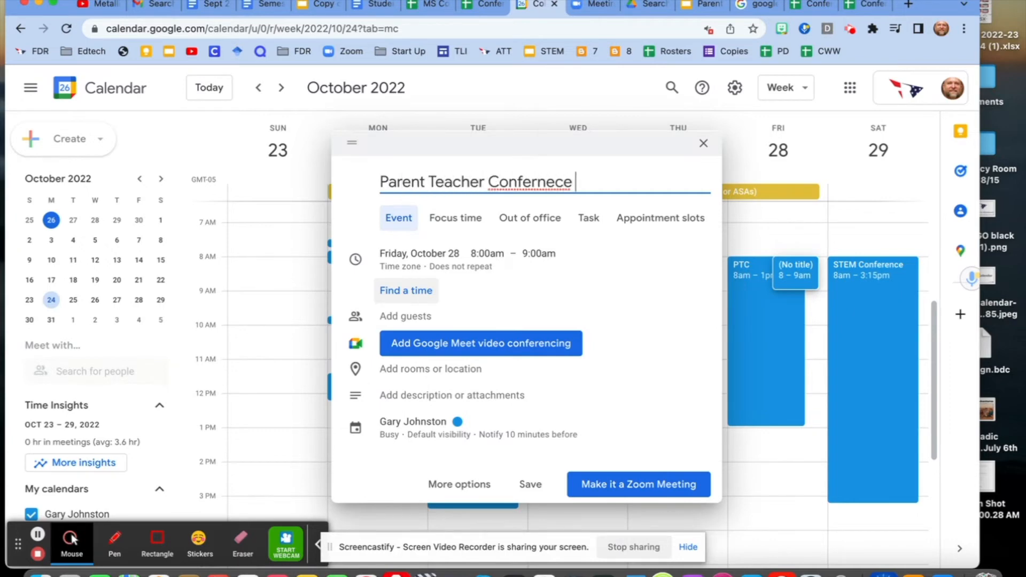
pyautogui.press('BackSpace')
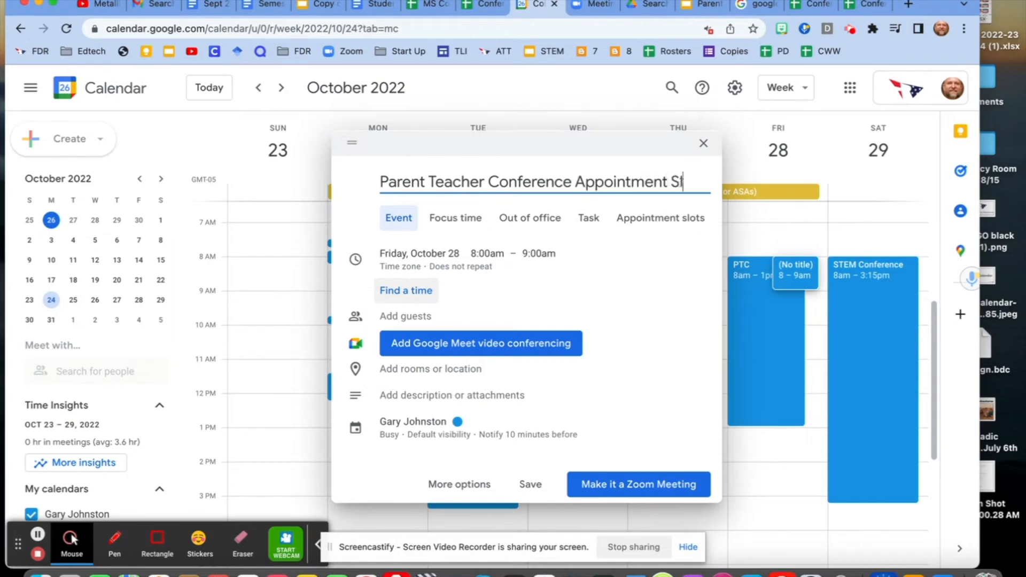
pyautogui.write('(Design *0')
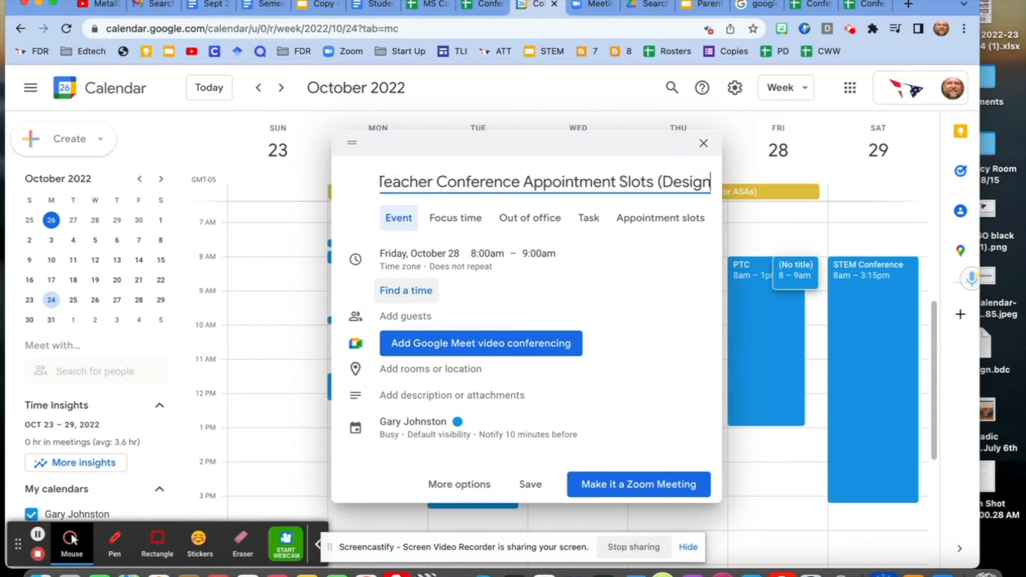
pyautogui.press('BackSpace')
pyautogui.press('BackSpace')
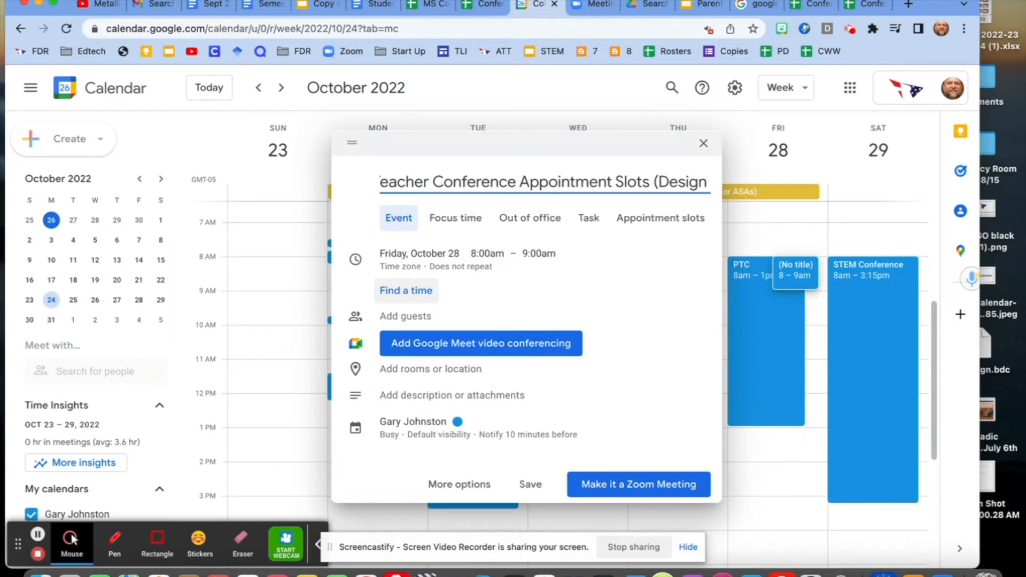
pyautogui.write('8')
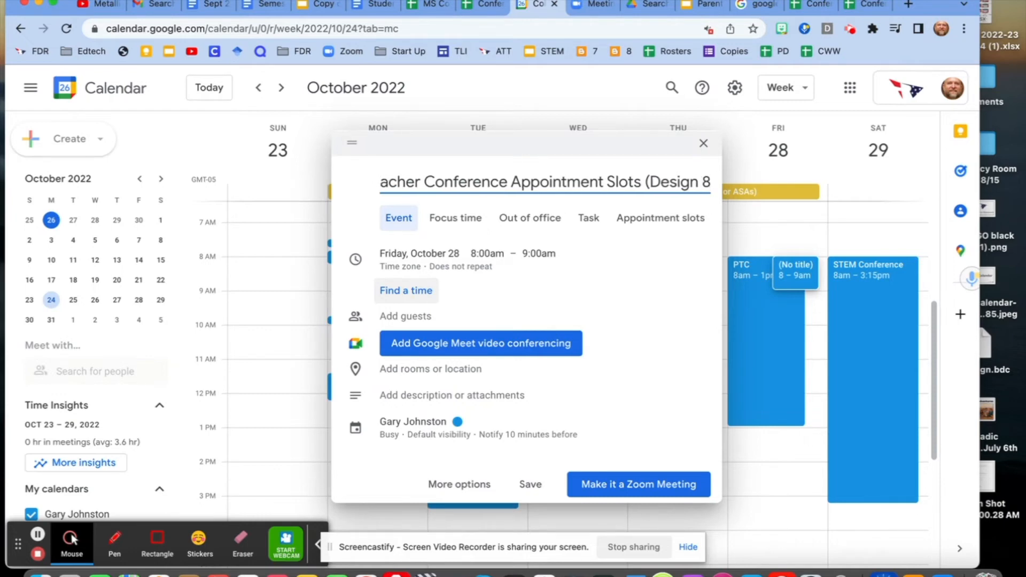
pyautogui.write(')')
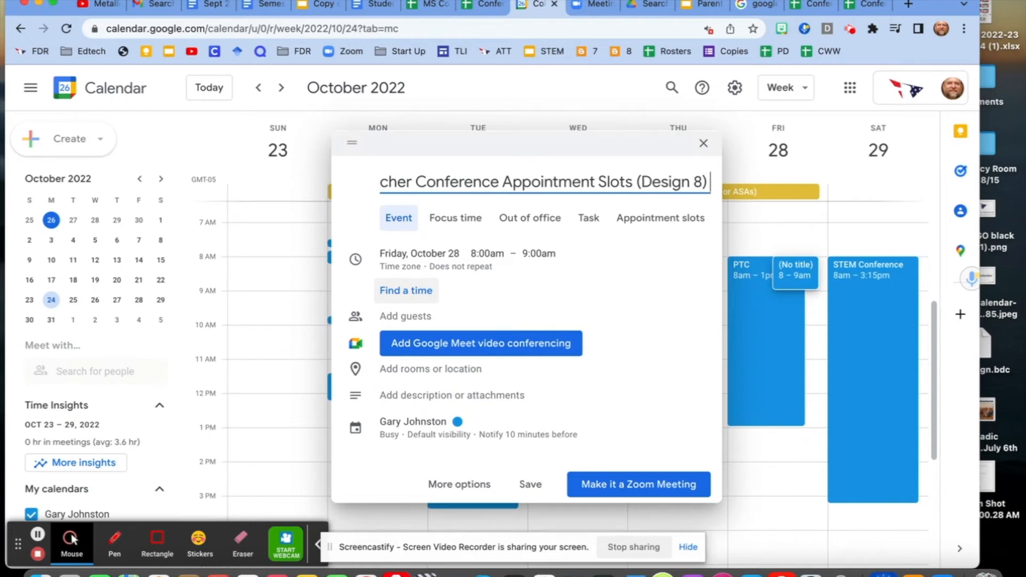
# - Make the Friday entry an appointment-slots event that ends at 1:00pm and is divided into 15-minute slots
pyautogui.click(674, 224)
pyautogui.click(458, 371)
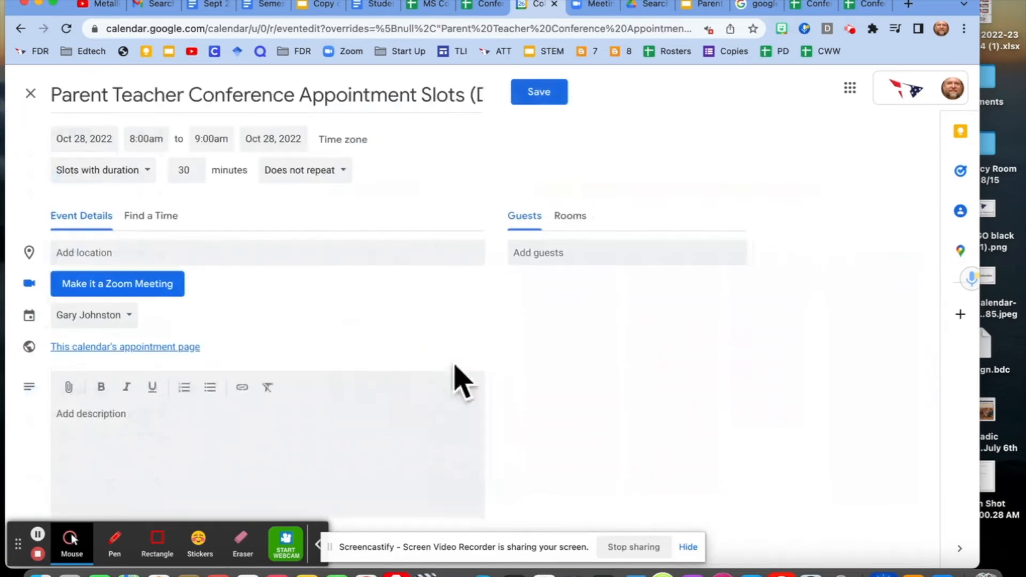
pyautogui.click(206, 139)
pyautogui.scroll(-2, 269, 235)
pyautogui.scroll(-6, 270, 235)
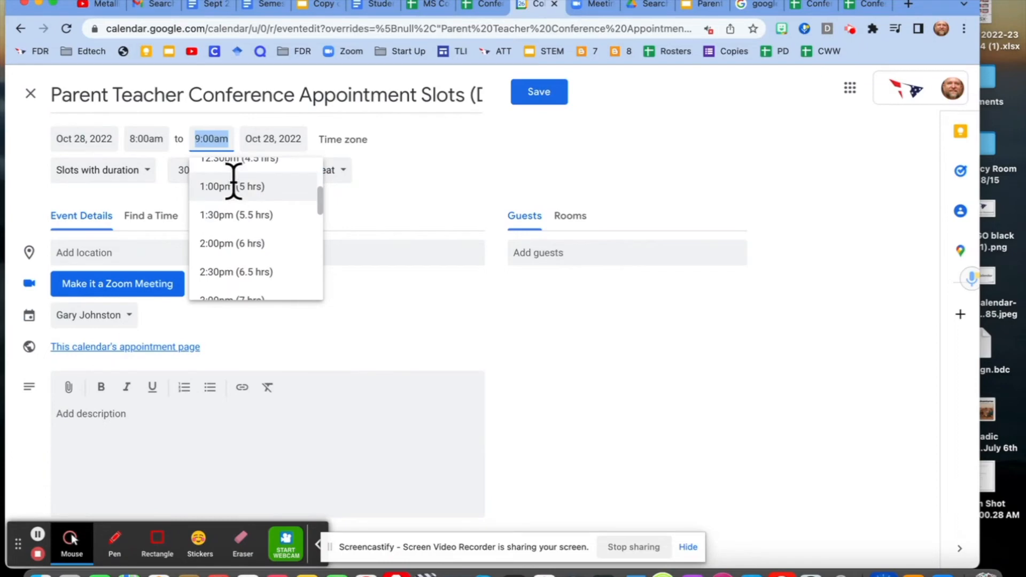
pyautogui.click(233, 186)
pyautogui.click(195, 175)
pyautogui.click(196, 174)
pyautogui.click(196, 174)
pyautogui.click(196, 175)
pyautogui.click(196, 175)
pyautogui.click(196, 174)
# - Paste the Zoom meeting link as the Friday event's location and save the event
pyautogui.click(183, 252)
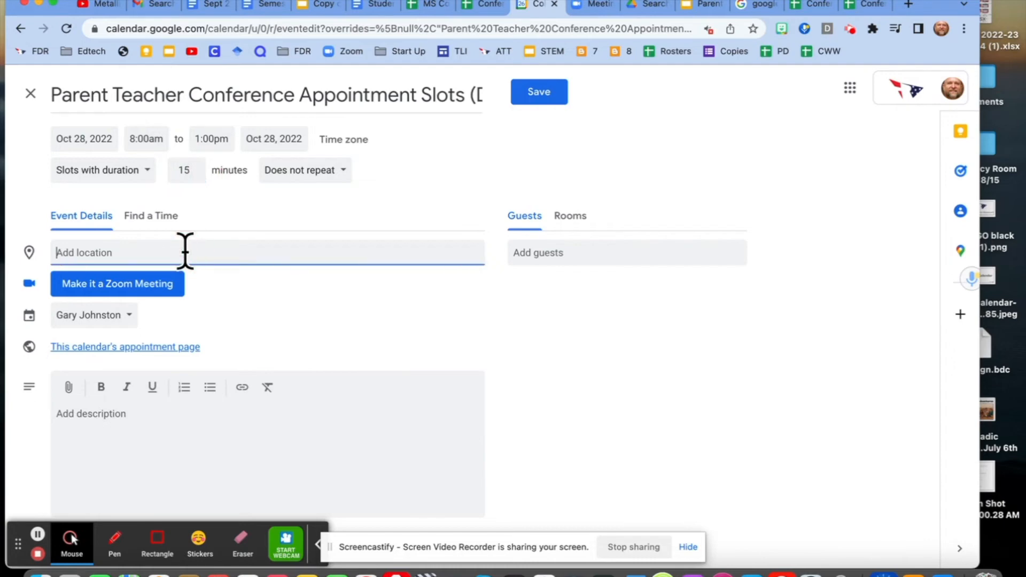
pyautogui.press('super+v')
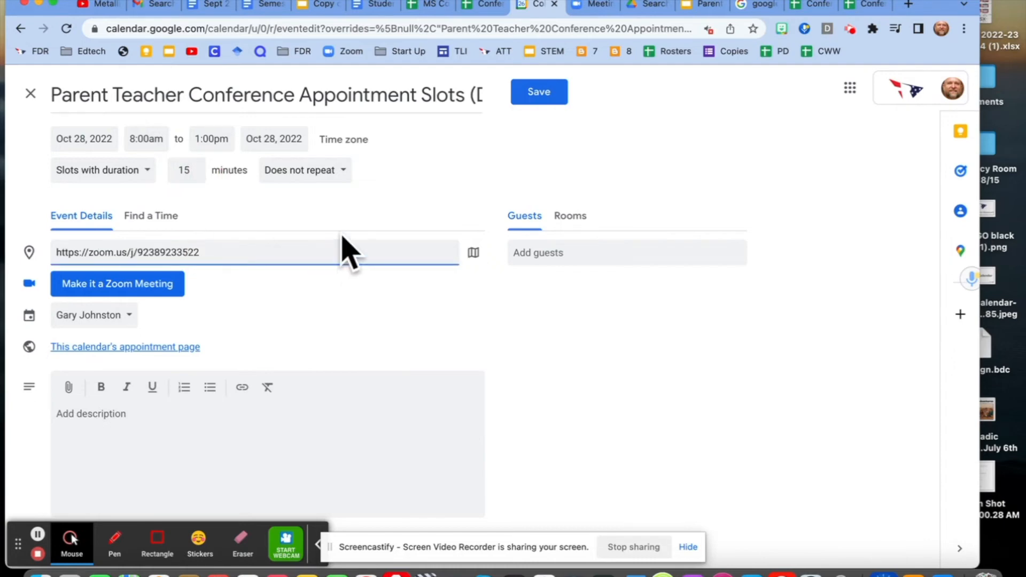
pyautogui.click(538, 93)
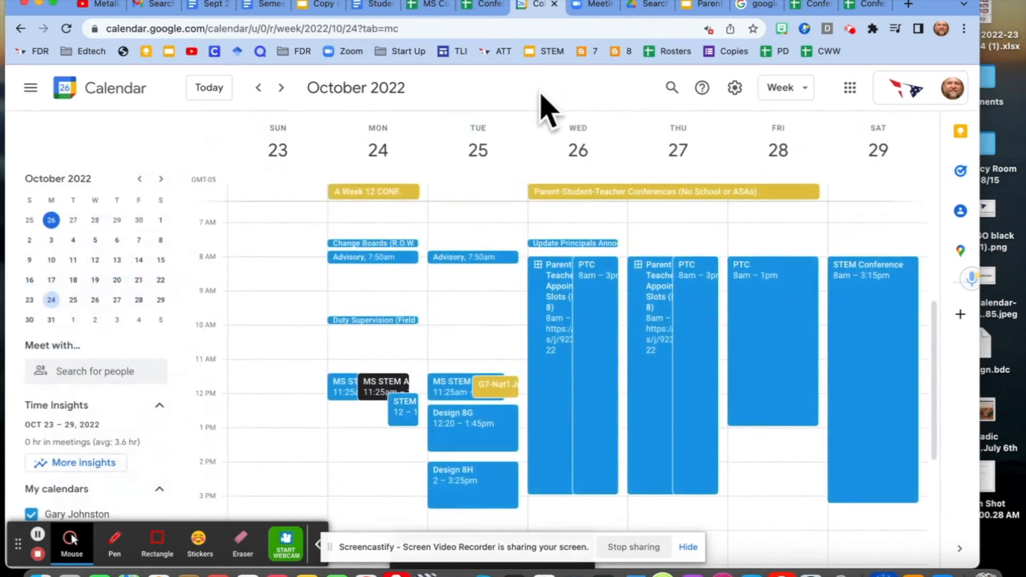
# - Open the calendar's appointment page from the Wednesday slots and examine the bookable slots for Oct 23–29, 2022
pyautogui.click(552, 308)
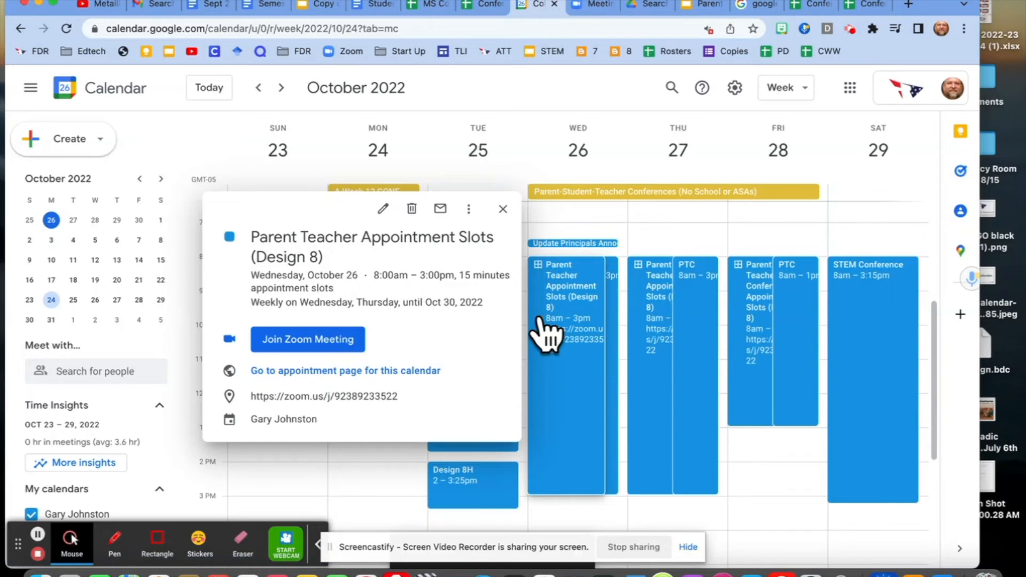
pyautogui.click(400, 371)
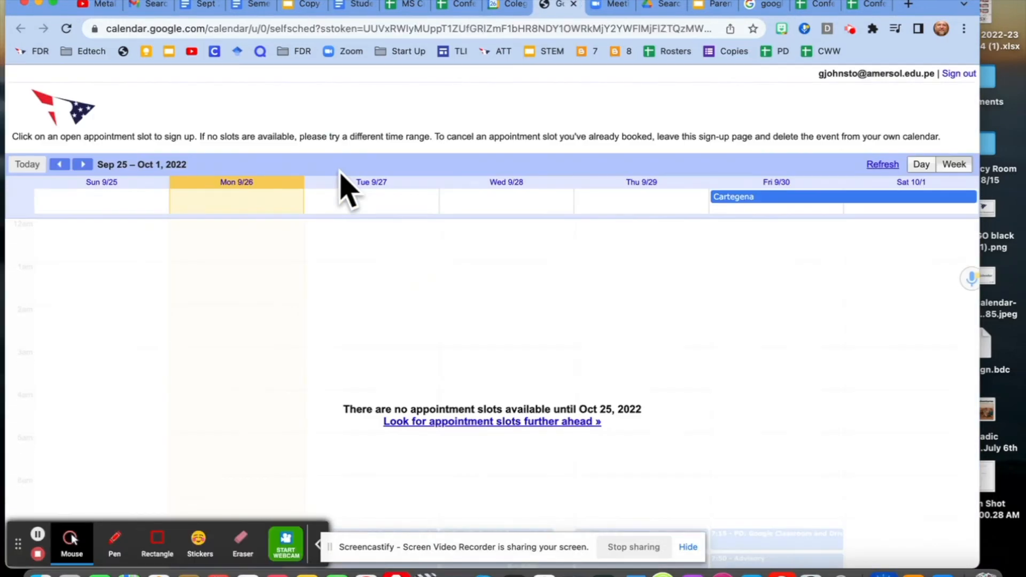
pyautogui.click(84, 167)
pyautogui.click(83, 167)
pyautogui.click(83, 167)
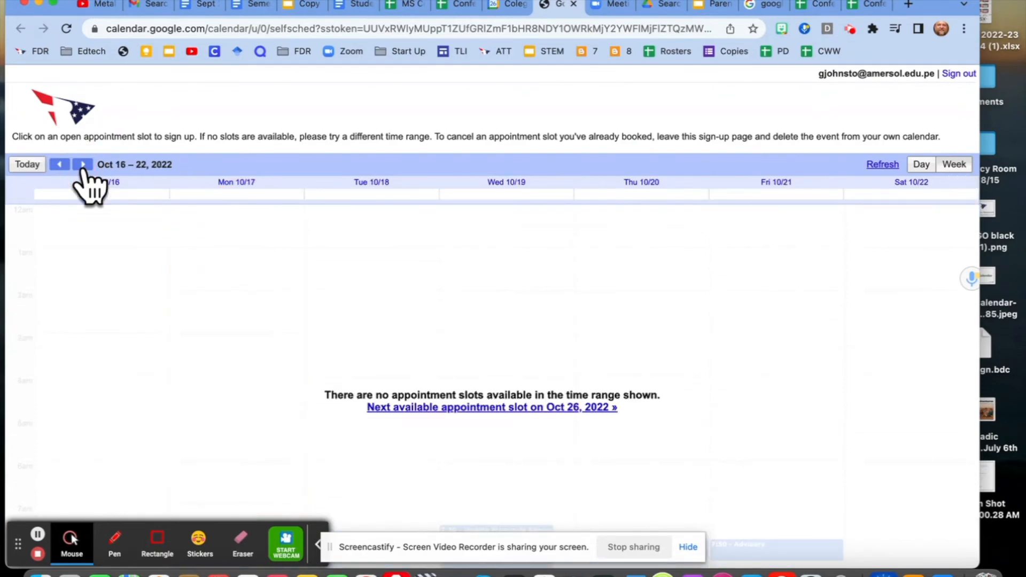
pyautogui.click(84, 167)
pyautogui.scroll(2, 509, 327)
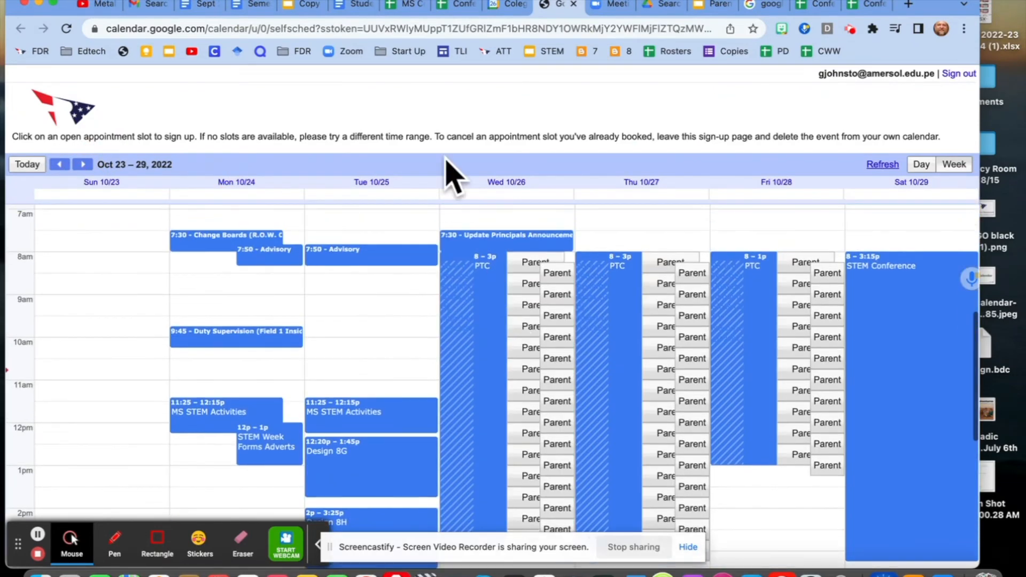
# - Select the appointment page's web address and open link insertion for the Grade 7 Math teacher's cell in the MS Conferences spreadsheet
pyautogui.click(523, 29)
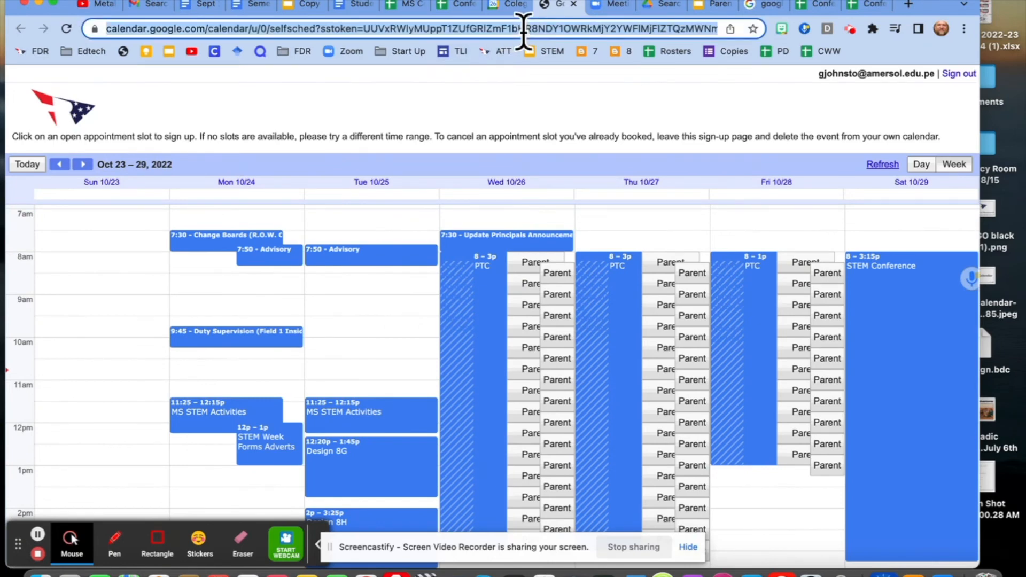
pyautogui.click(406, 20)
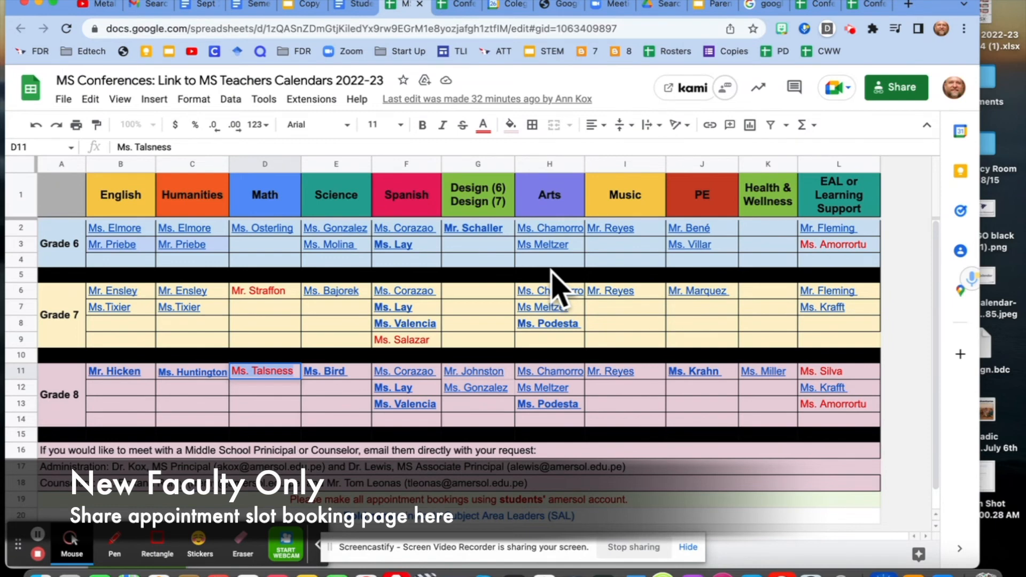
pyautogui.moveTo(409, 299)
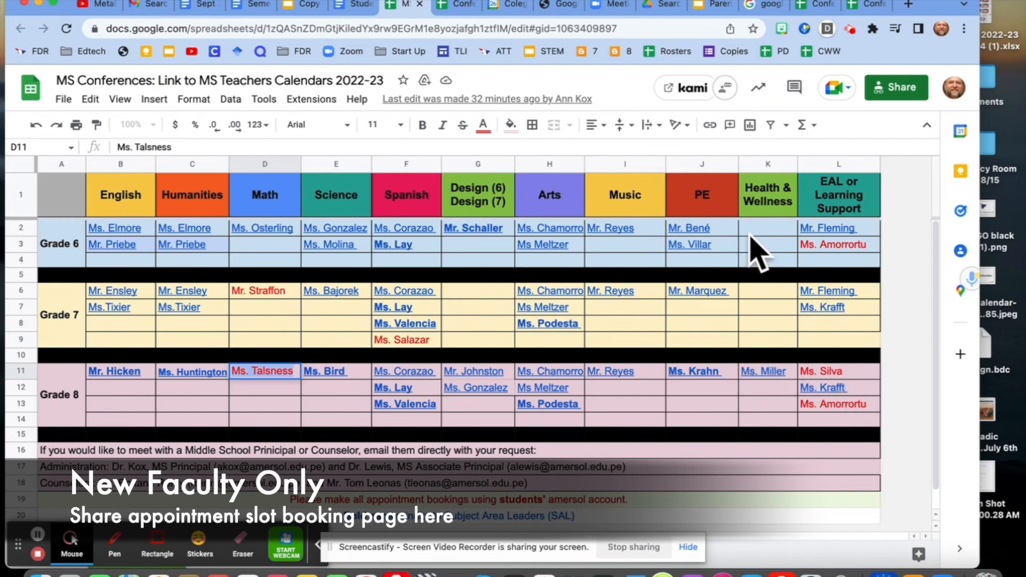
pyautogui.click(269, 294)
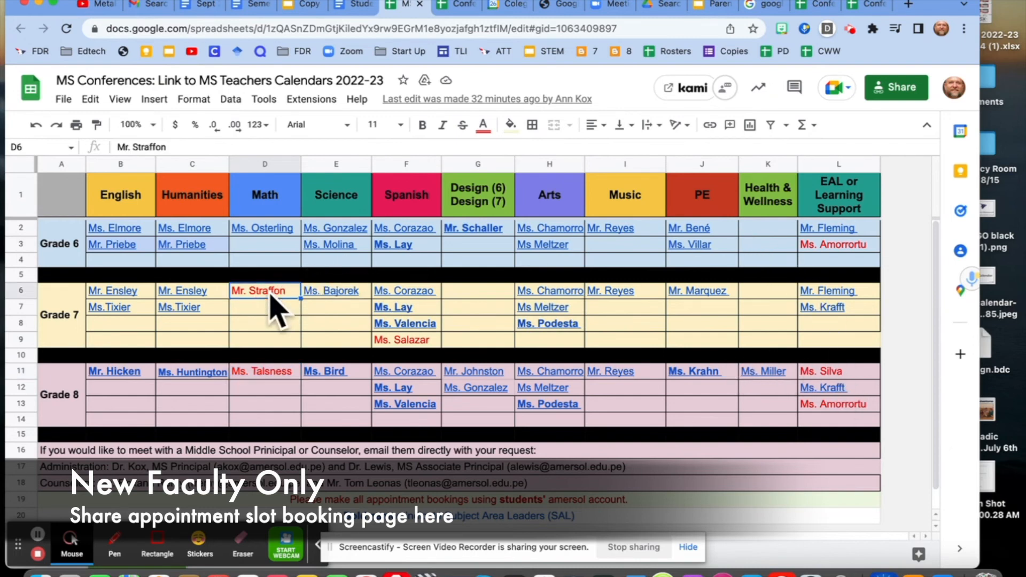
pyautogui.click(710, 126)
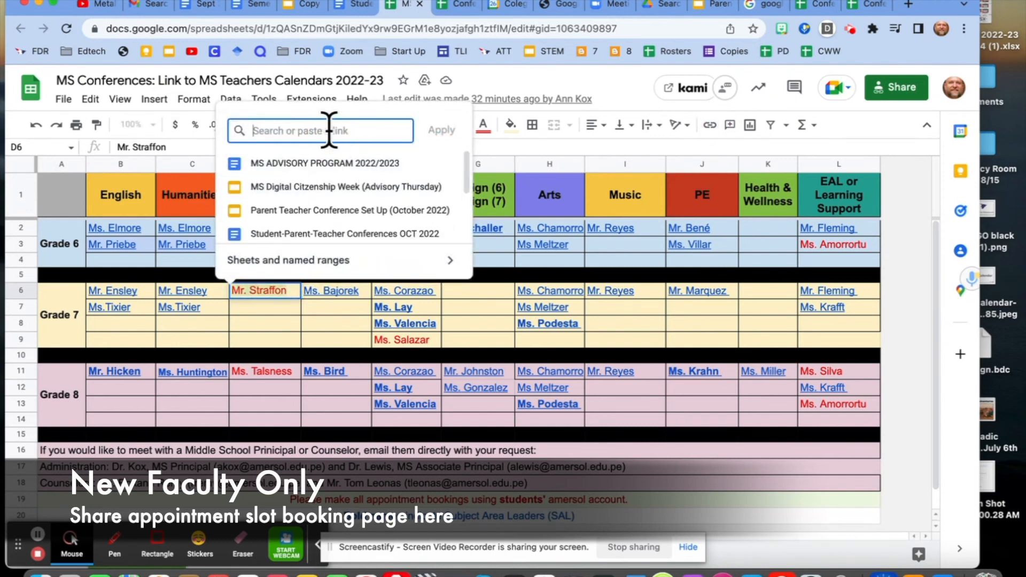
# - Switch to Google Calendar and open the appointment page from the Wednesday, October 26 Parent Teacher Appointment Slots event
pyautogui.click(505, 5)
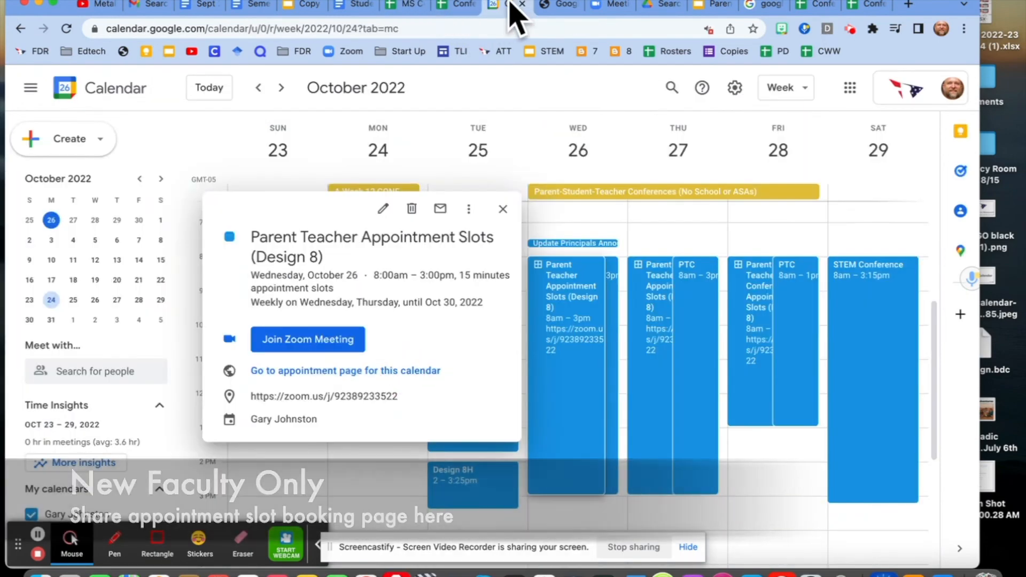
pyautogui.click(488, 28)
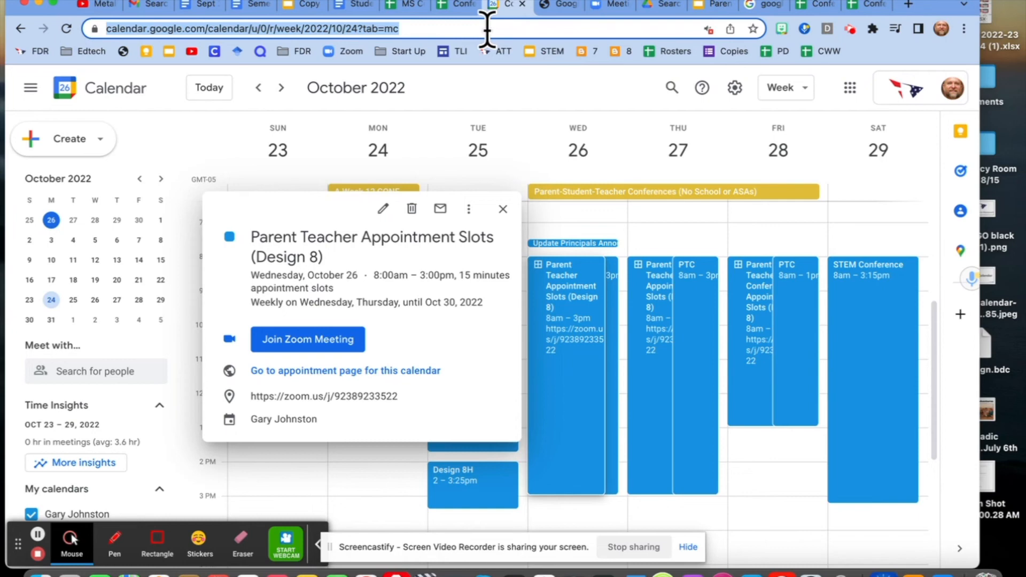
pyautogui.click(502, 209)
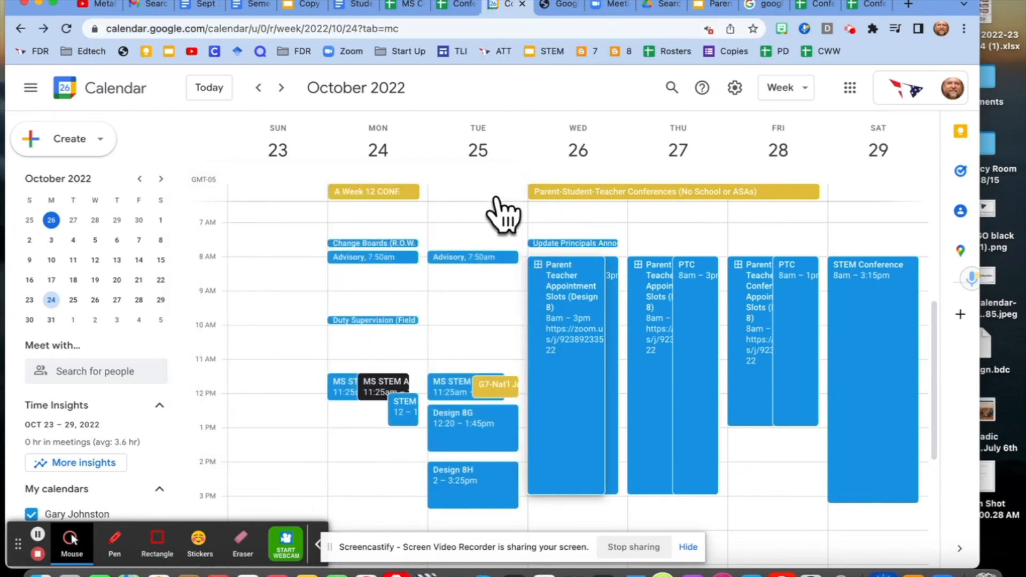
pyautogui.click(553, 299)
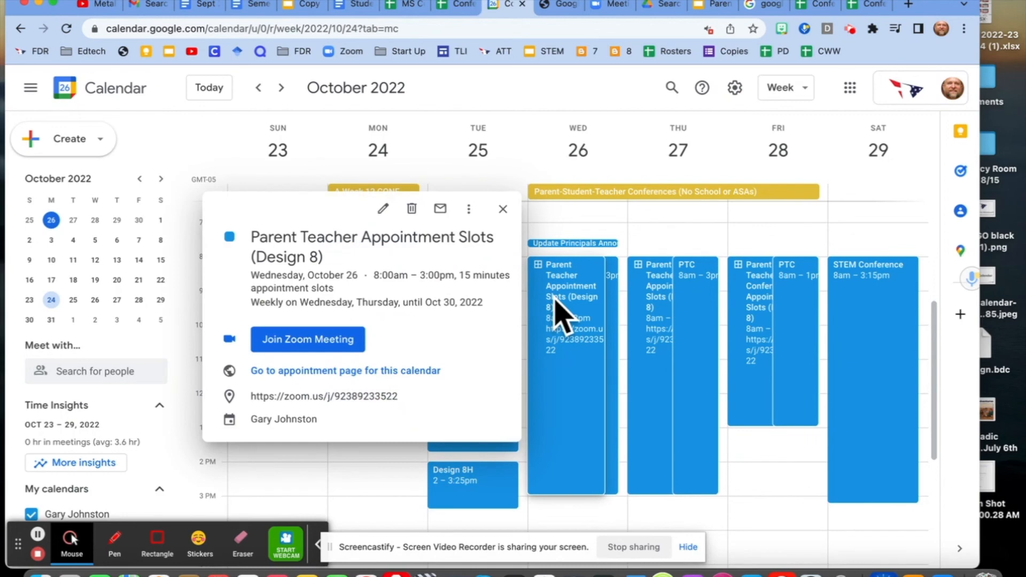
pyautogui.click(340, 370)
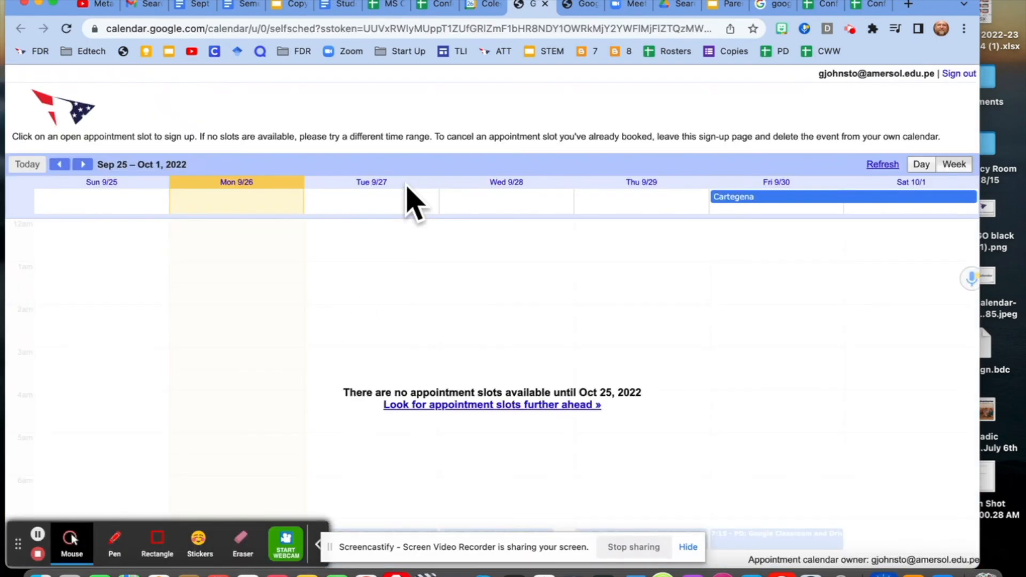
# - Advance the newly opened appointment page to the week of Oct 23–29, 2022
pyautogui.click(480, 6)
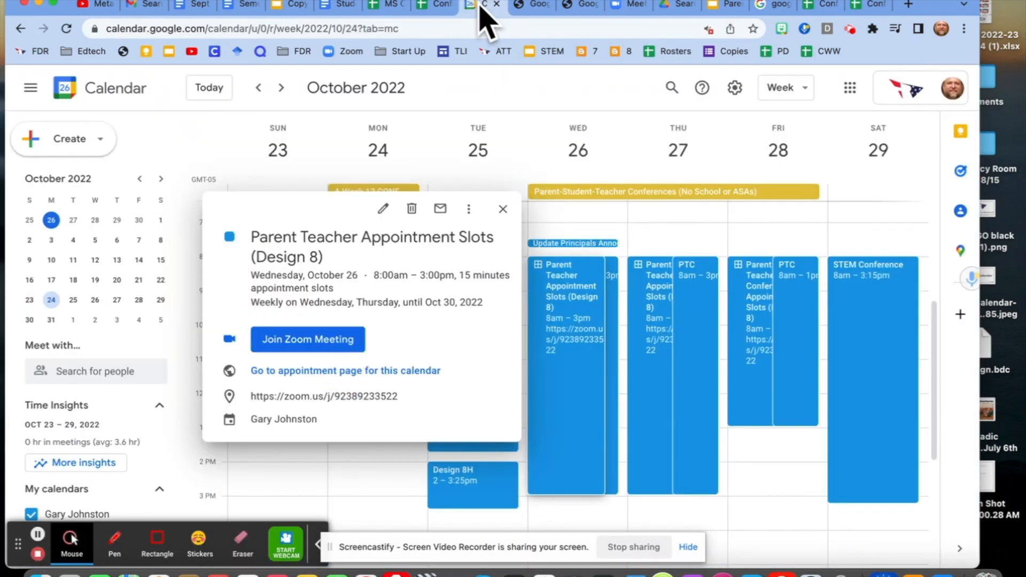
pyautogui.click(520, 6)
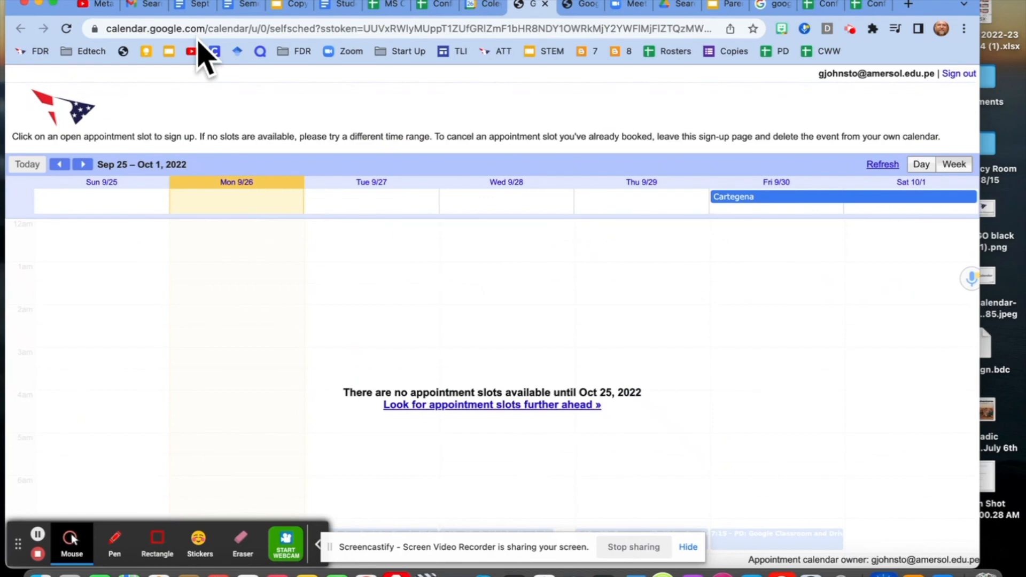
pyautogui.click(83, 164)
pyautogui.click(83, 164)
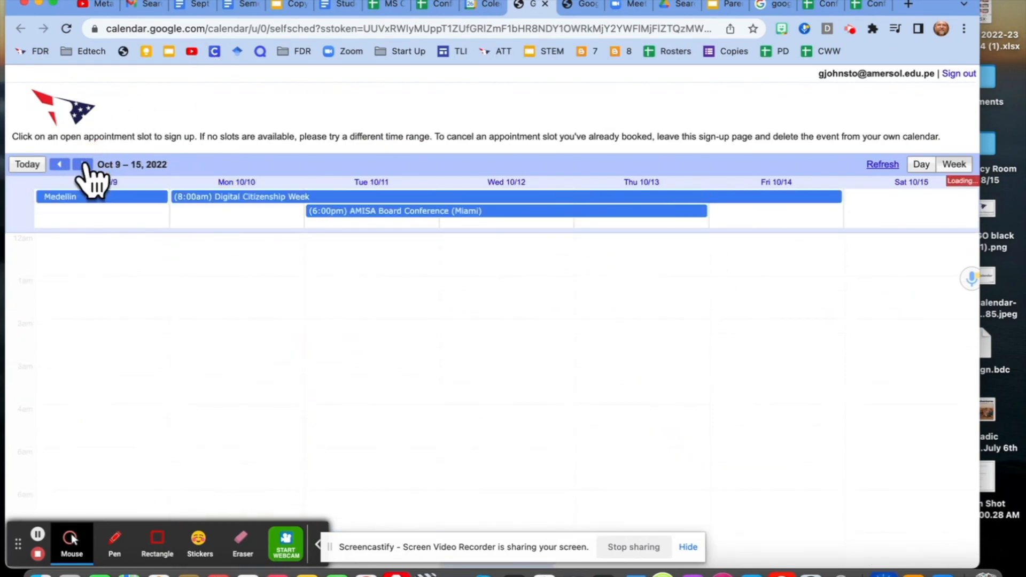
pyautogui.click(83, 164)
pyautogui.click(82, 164)
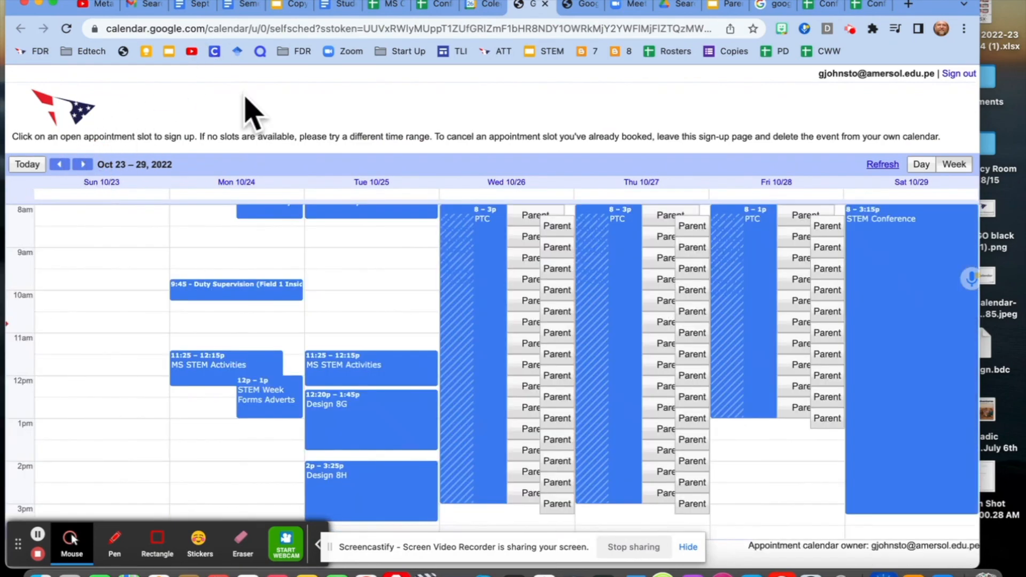
# - Revisit the MS Conferences teacher calendar links spreadsheet and return to the Oct 23–29 appointment page
pyautogui.click(430, 6)
pyautogui.moveTo(383, 6); pyautogui.dragTo(426, 7)
pyautogui.click(574, 79)
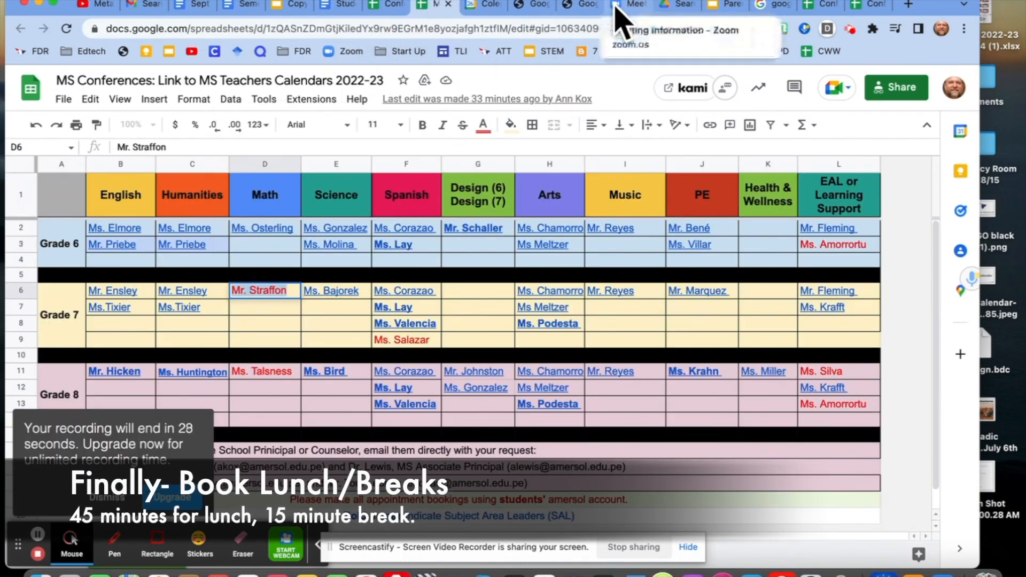
pyautogui.click(522, 8)
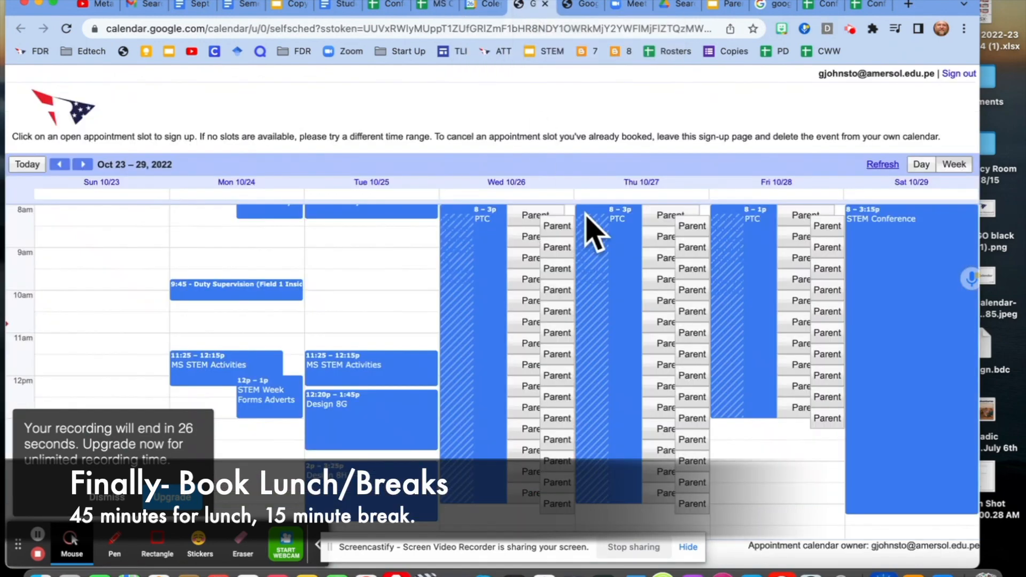